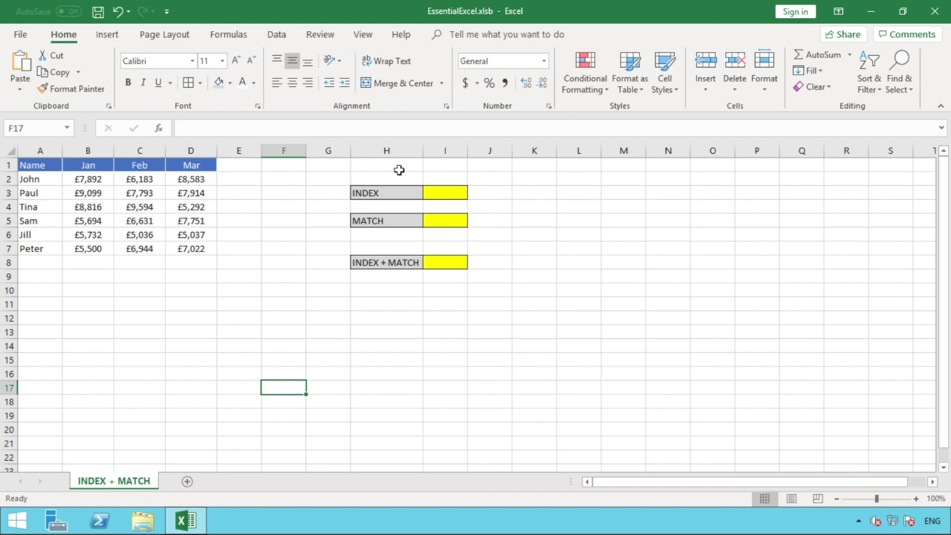
Enter an INDEX formula in I3 that returns row 2 of the Jan values, =INDEX(B2:B7,2).
left_click(450, 191)
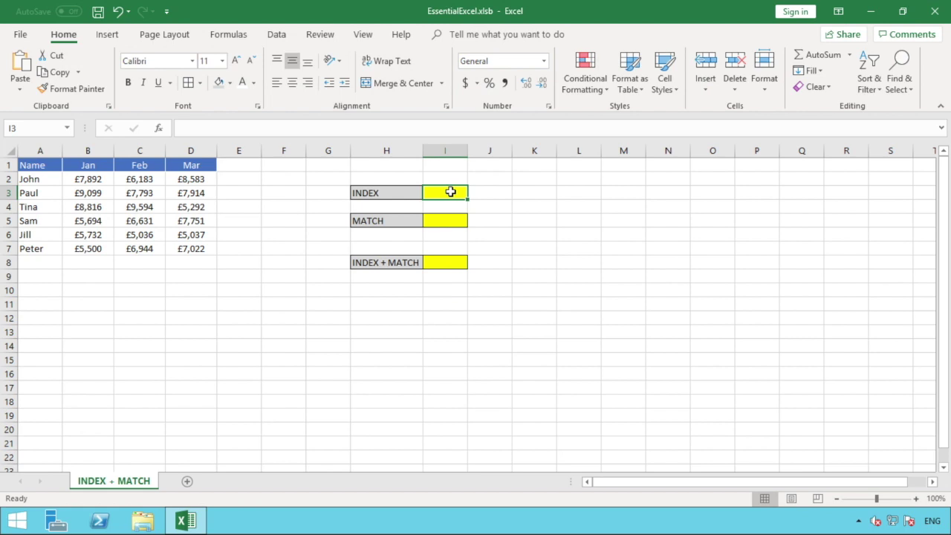
type("=INDEX")
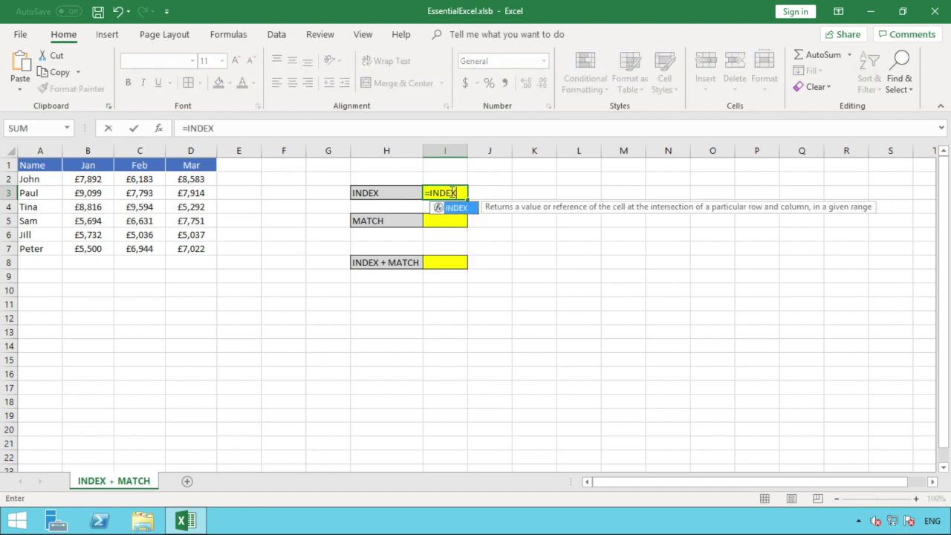
type("(")
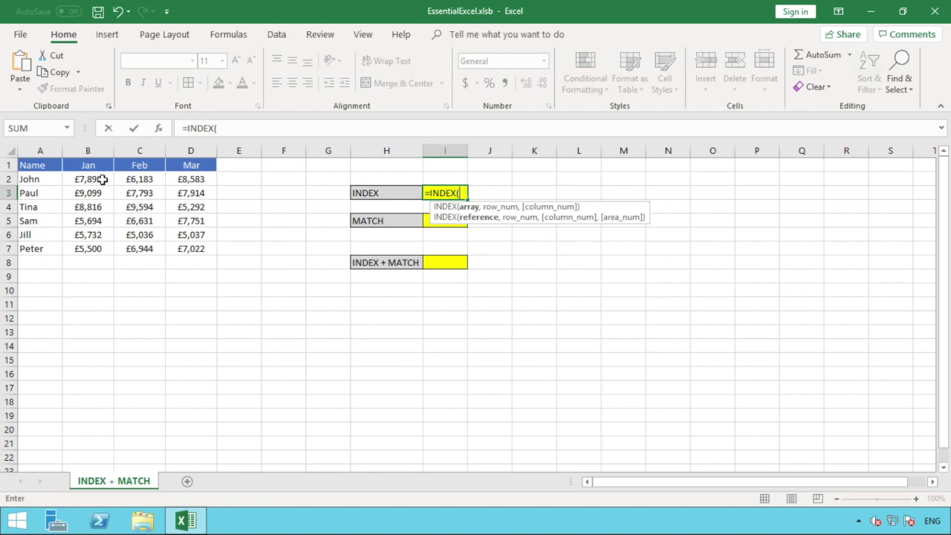
left_click_drag(101, 179, 92, 251)
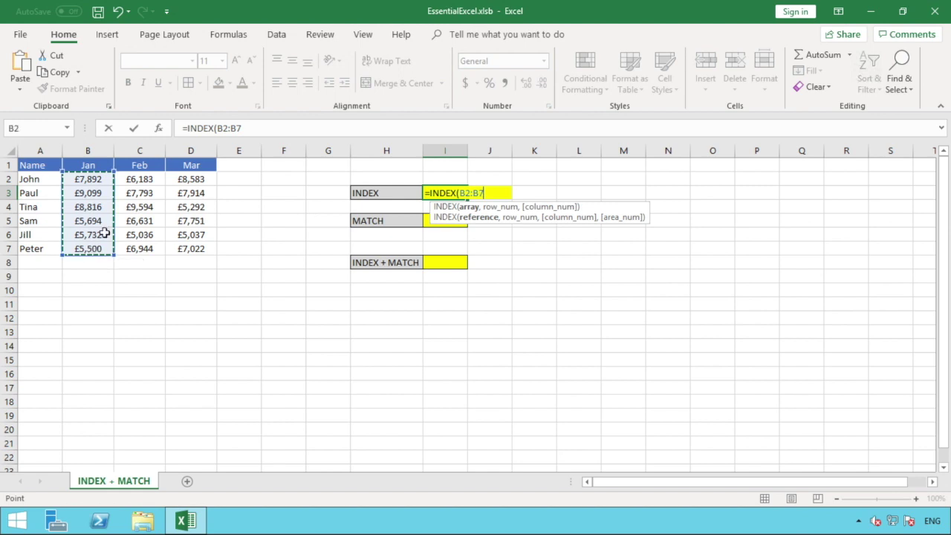
type(",")
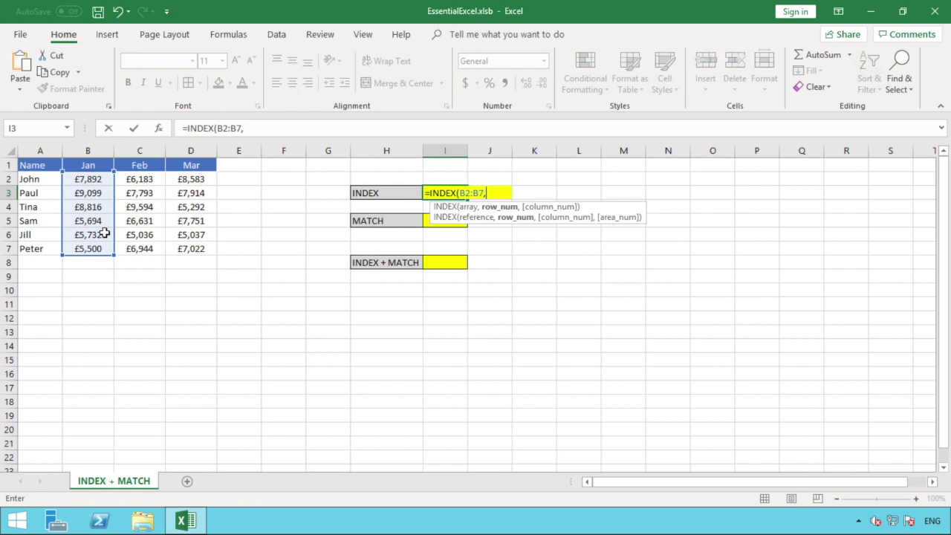
type("2")
type(")")
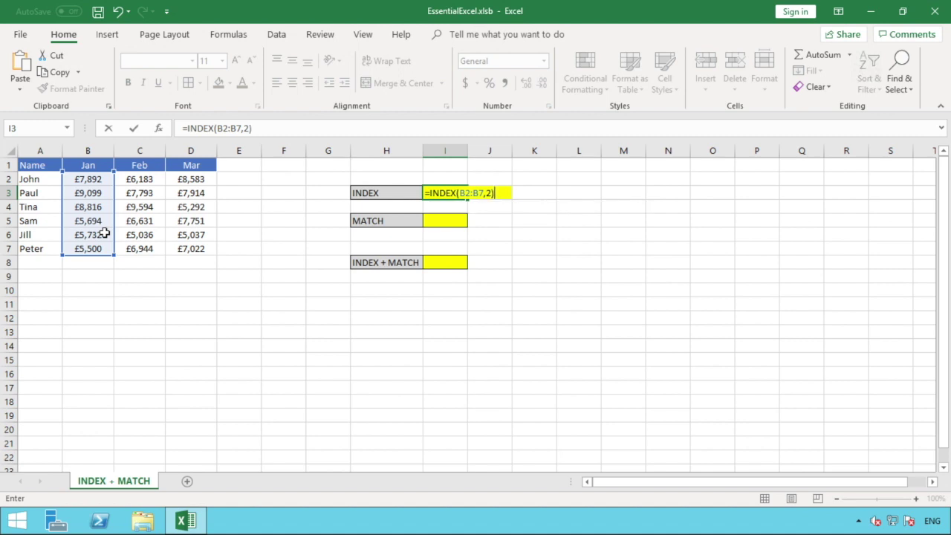
key("Return")
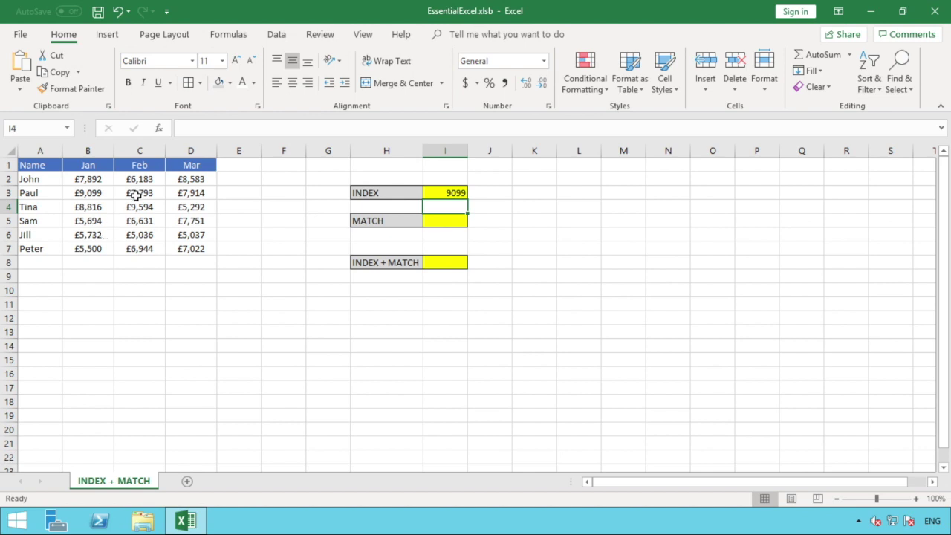
Extend the array in I3's INDEX formula to B2:D7 so it covers all three months.
left_click(459, 193)
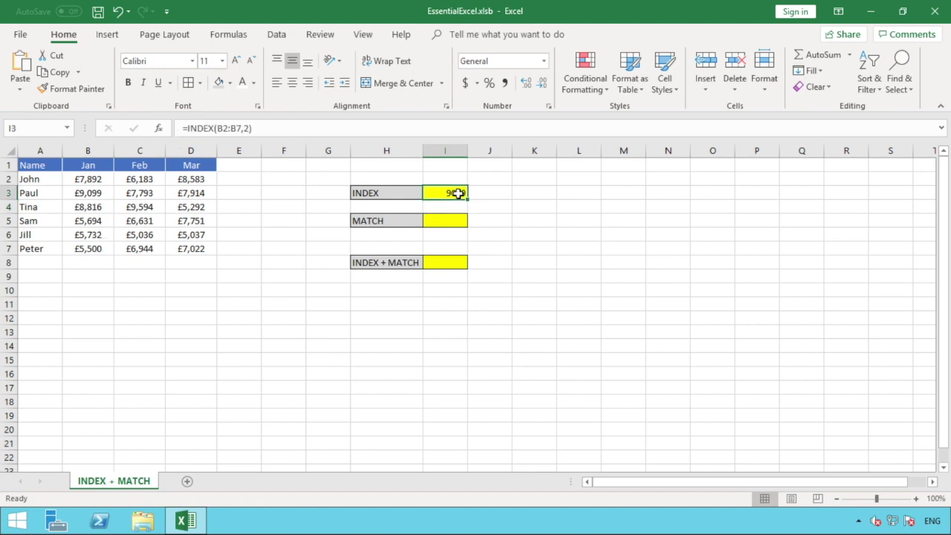
left_click(94, 192)
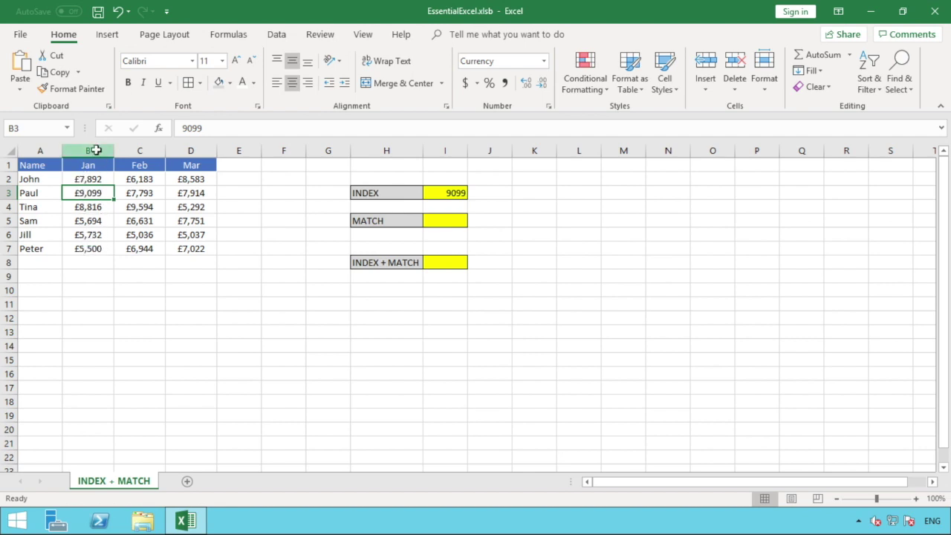
left_click(95, 146)
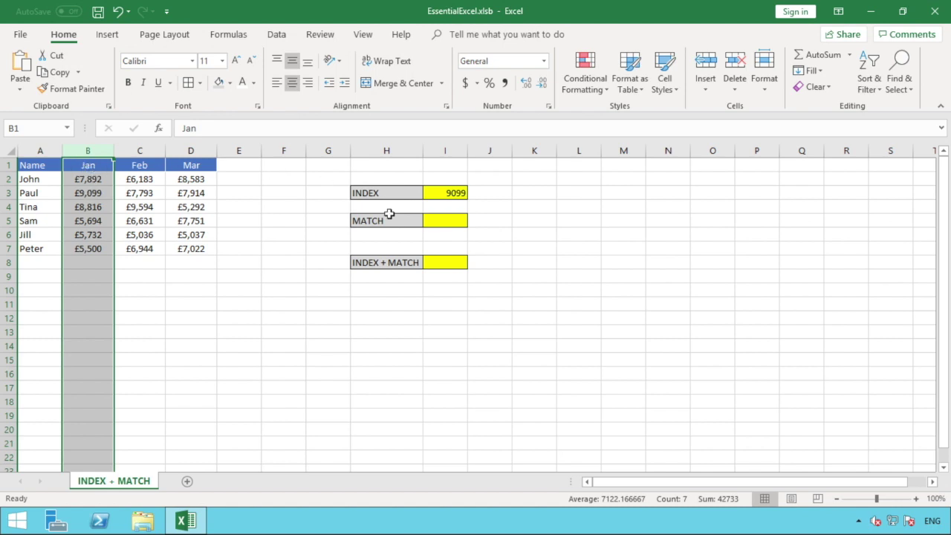
left_click(457, 194)
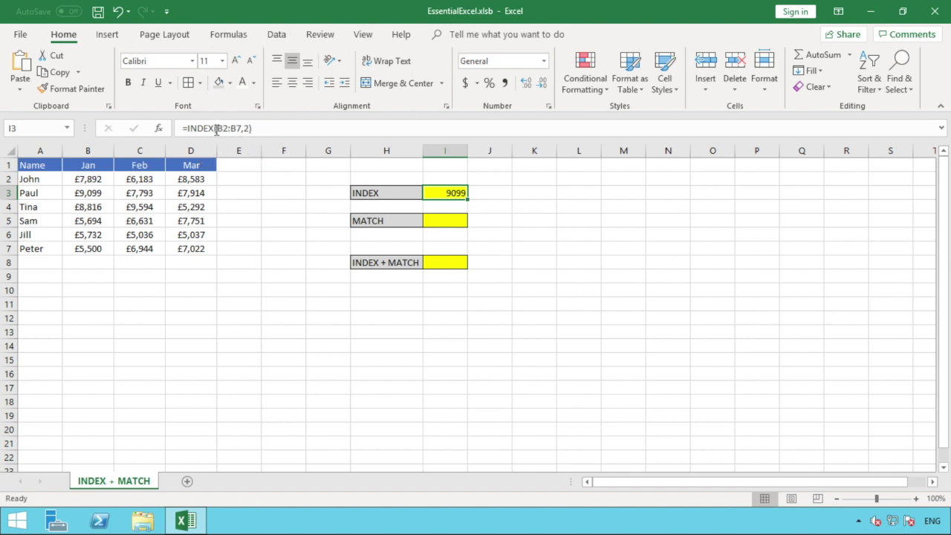
left_click(234, 129)
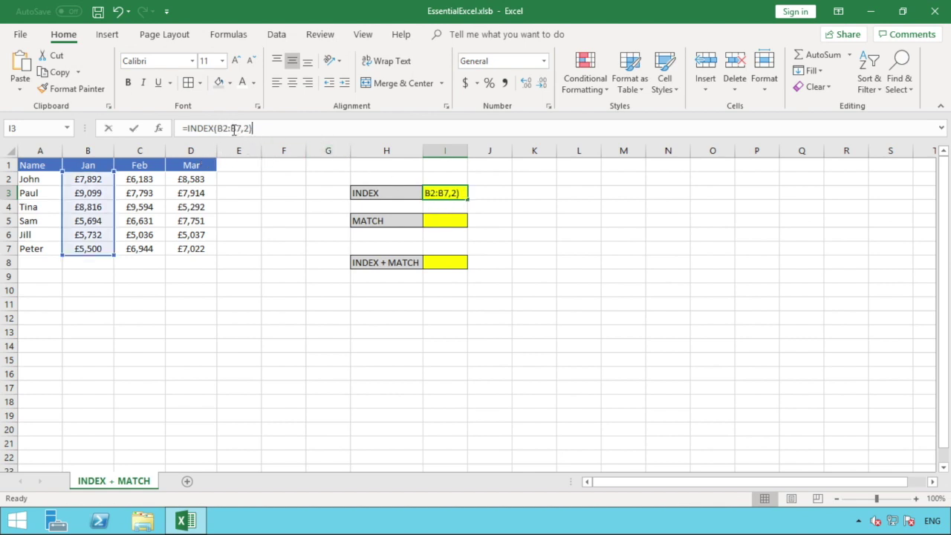
left_click_drag(237, 128, 229, 129)
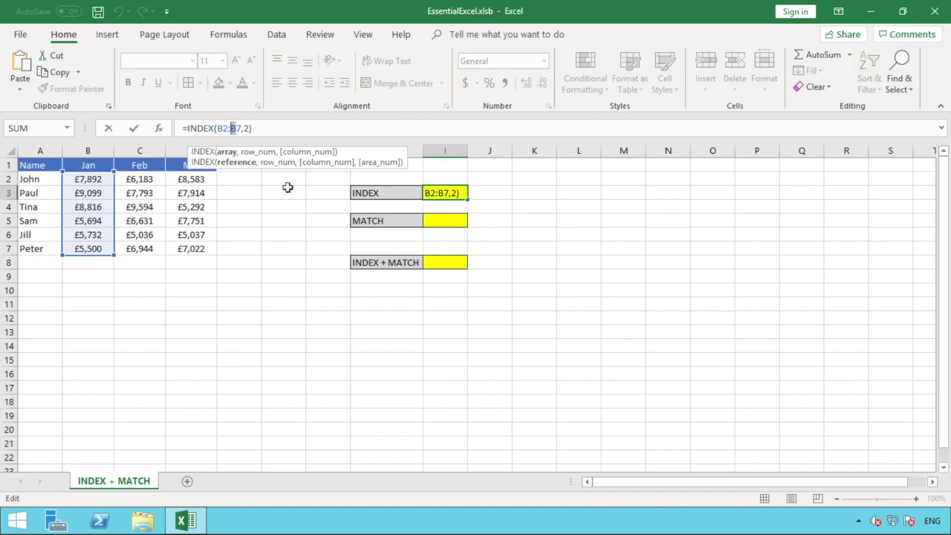
type("D")
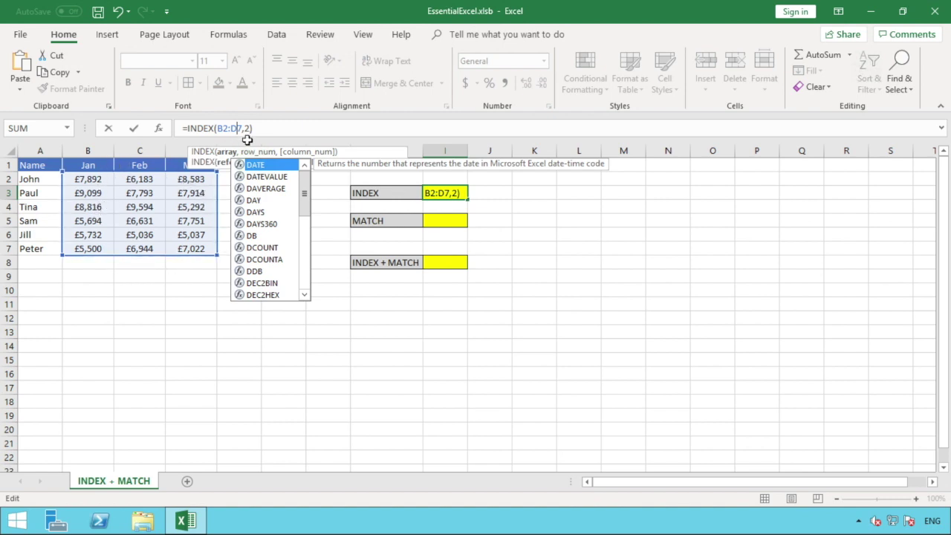
Add column number 1 as the third argument of the INDEX formula in I3, giving =INDEX(B2:D7,2,1).
left_click(250, 129)
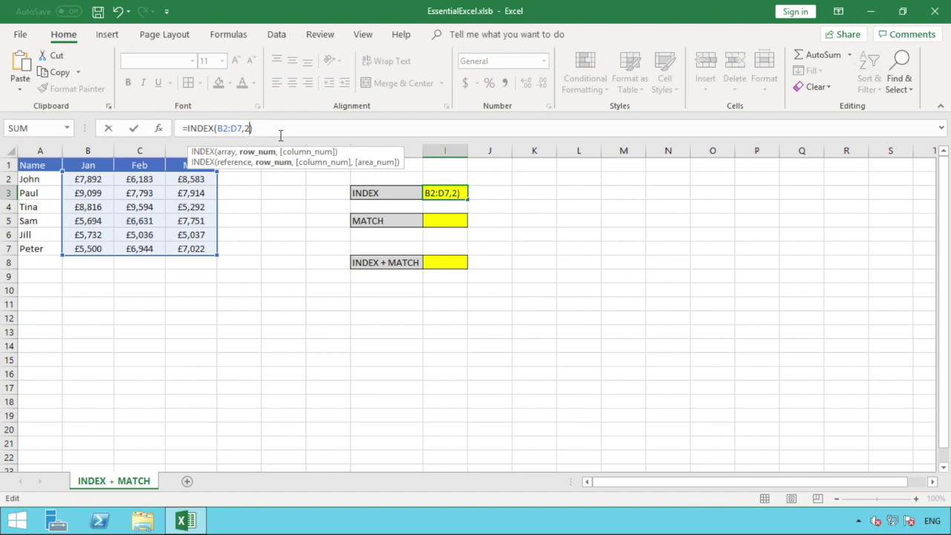
type(",")
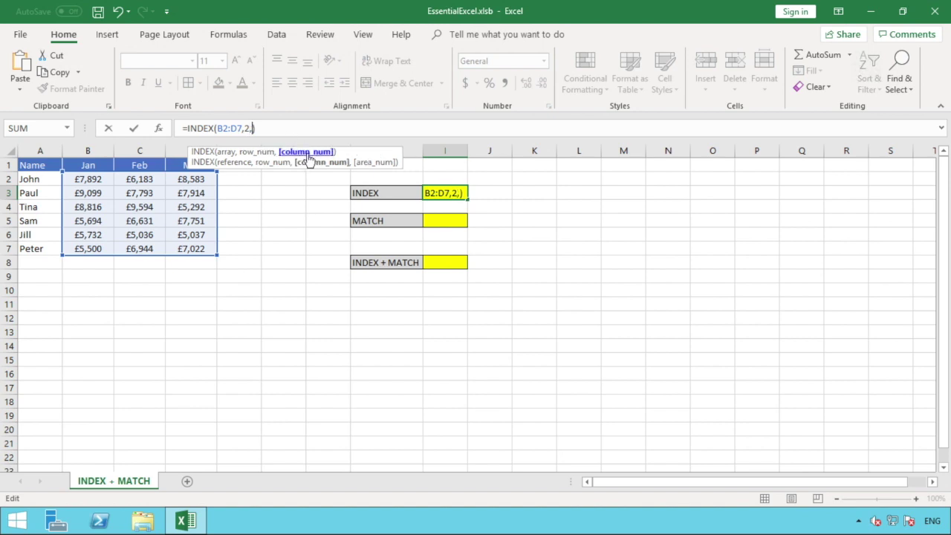
left_click(249, 129)
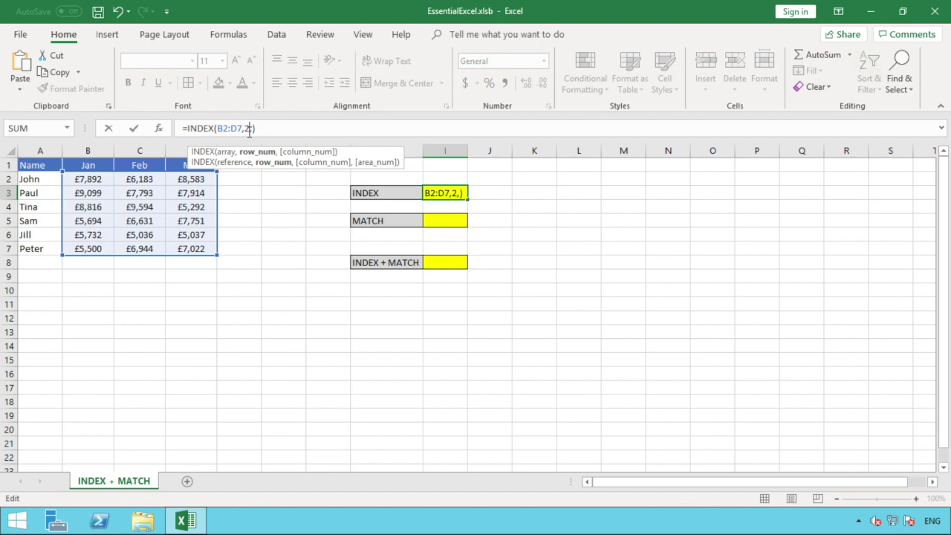
left_click(254, 129)
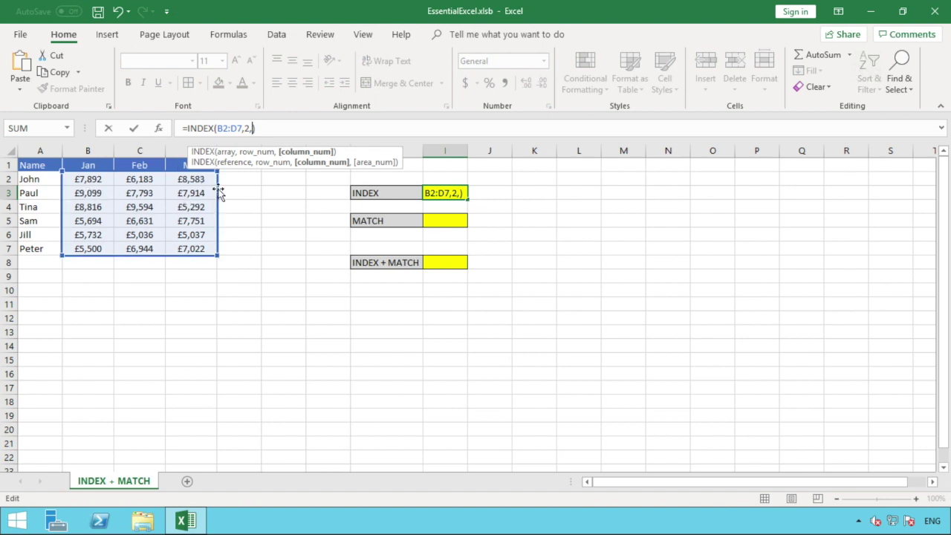
type("1")
key("Return")
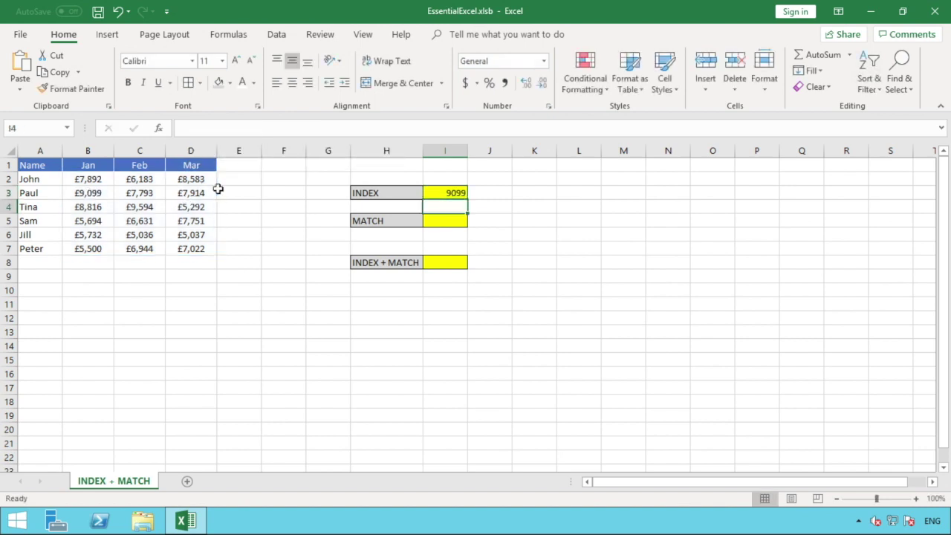
Set the column number in I3's INDEX formula to 2 so it returns the Feb value, and review the formula.
left_click(444, 193)
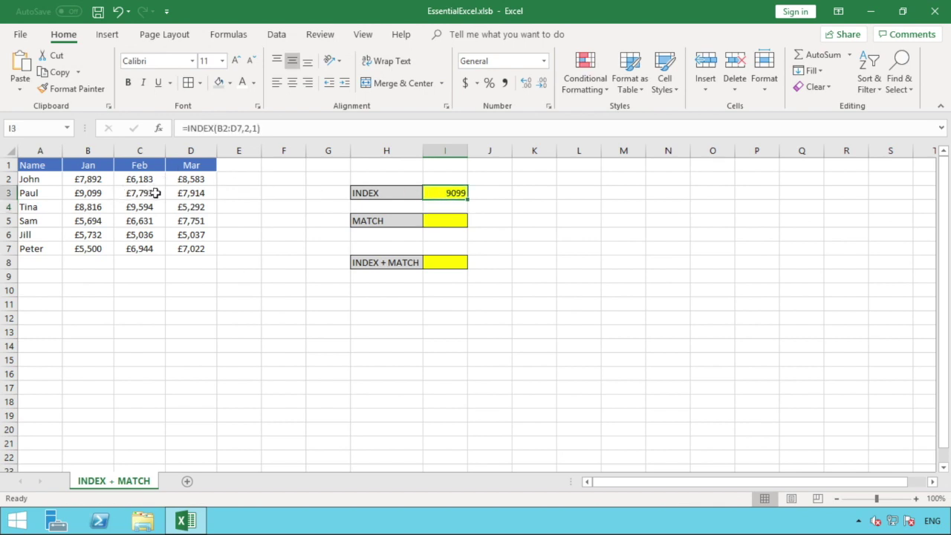
left_click(254, 128)
type(",1")
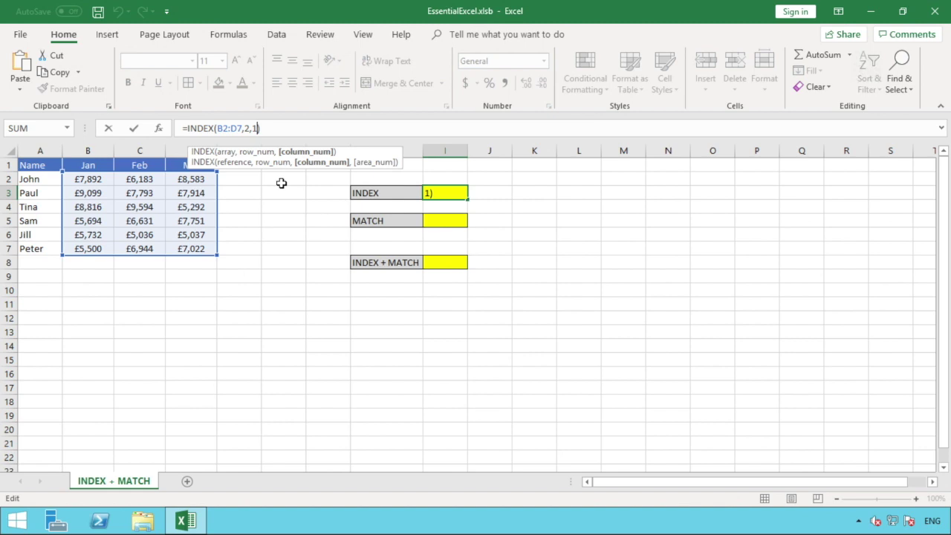
key("Return")
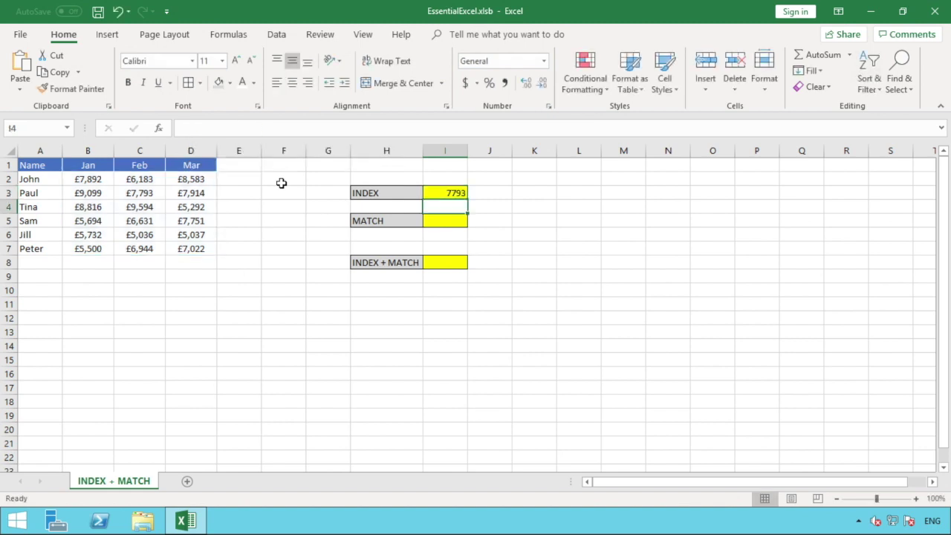
left_click(446, 193)
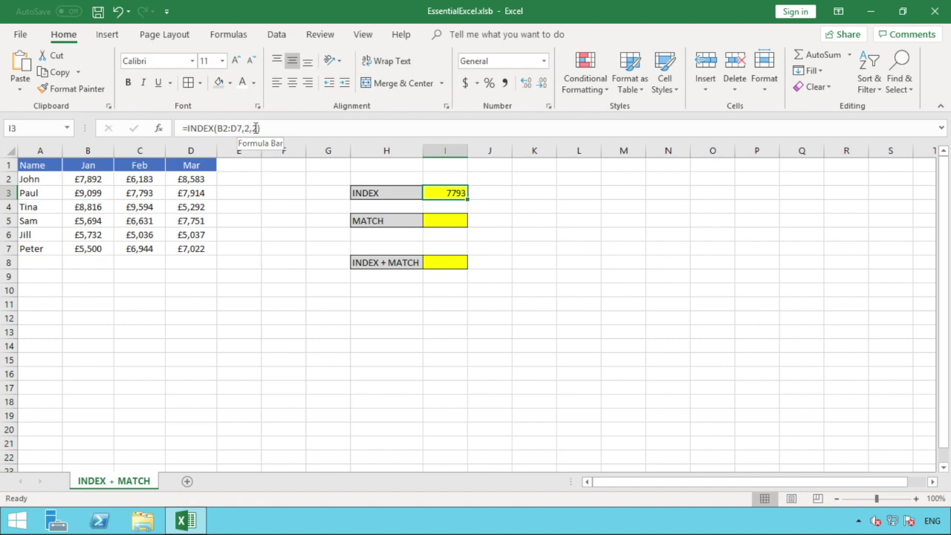
Begin a MATCH formula in I5 with the name shown in A4 as the quoted lookup value.
left_click(452, 221)
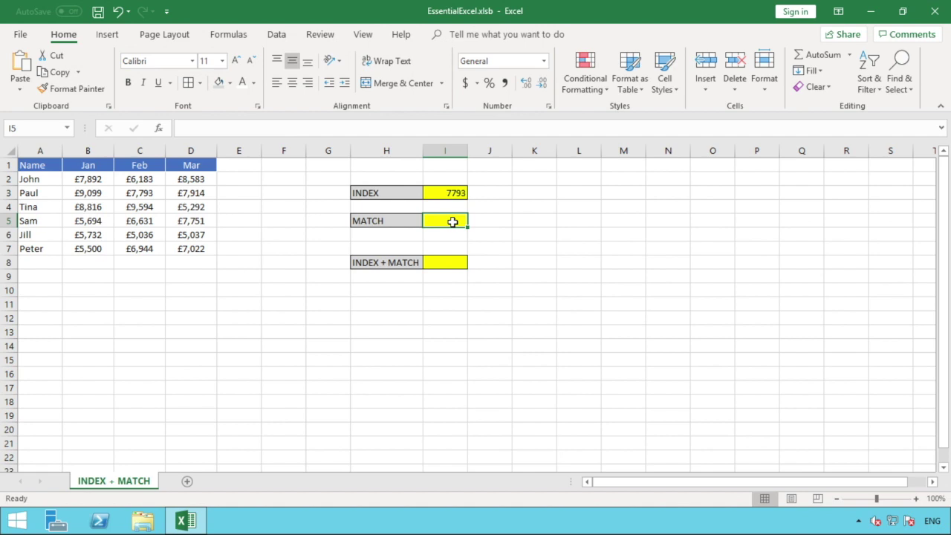
type("=")
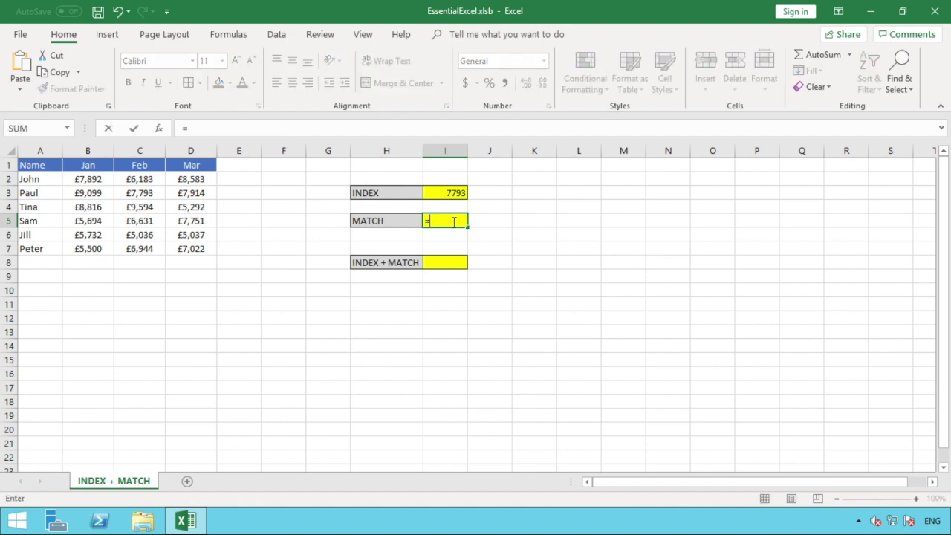
type("matc")
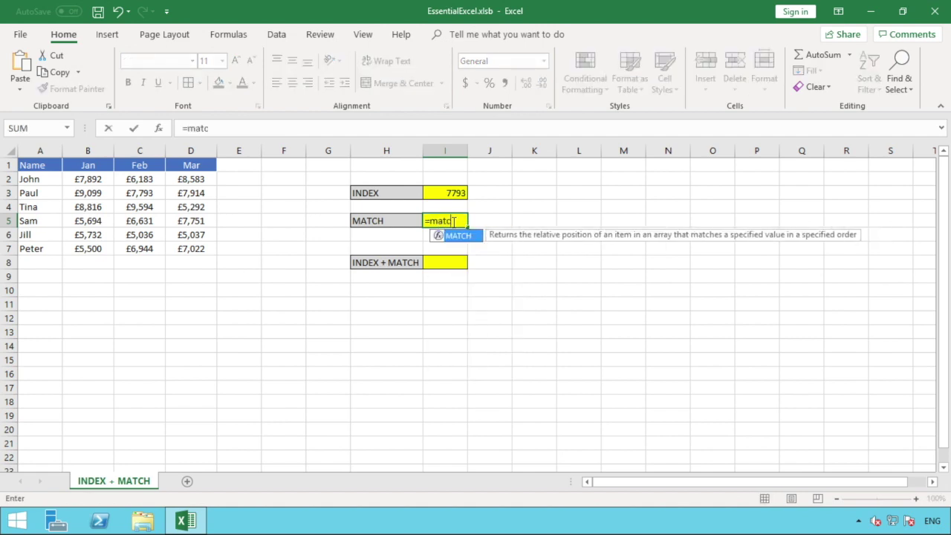
type("h(")
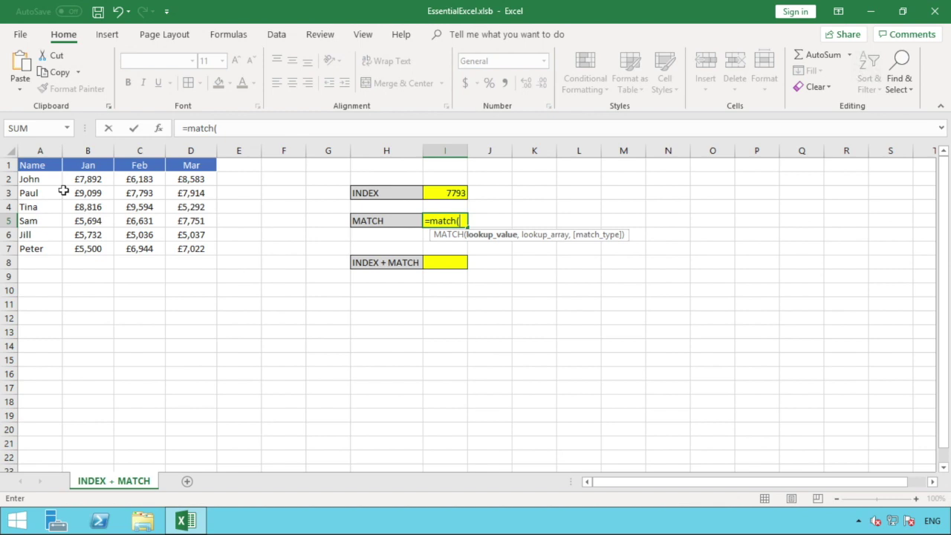
type("@")
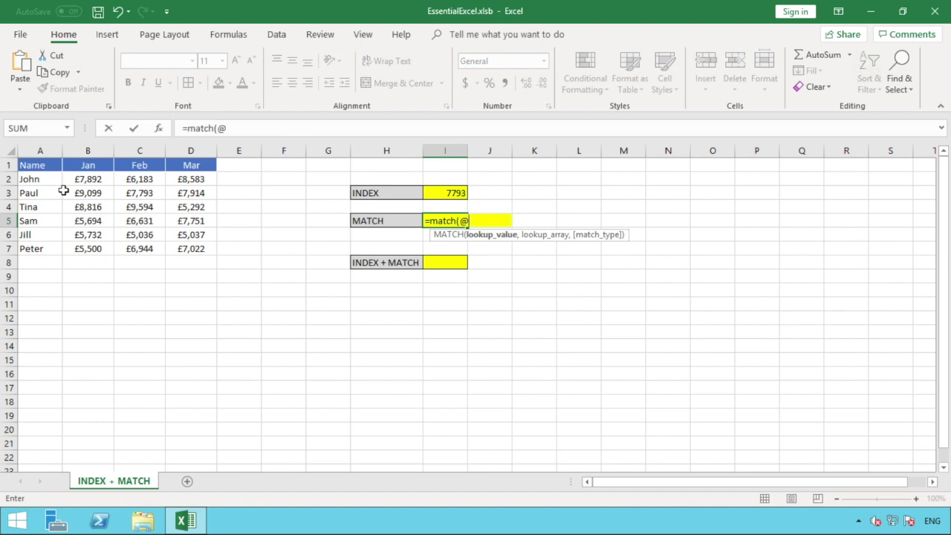
key("BackSpace")
type("\"Tina\",")
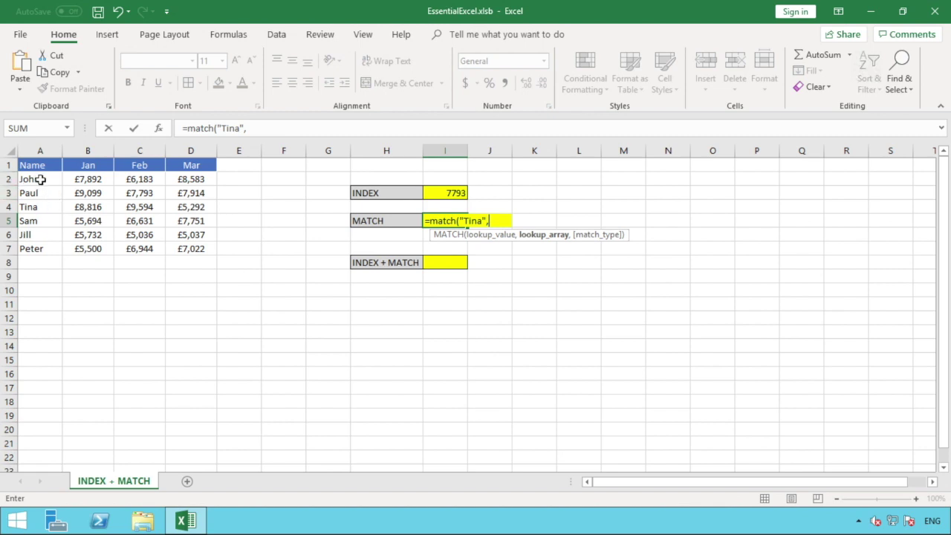
Complete the MATCH formula in I5 with lookup array A2:A7 and the exact match type 0.
left_click_drag(40, 179, 35, 247)
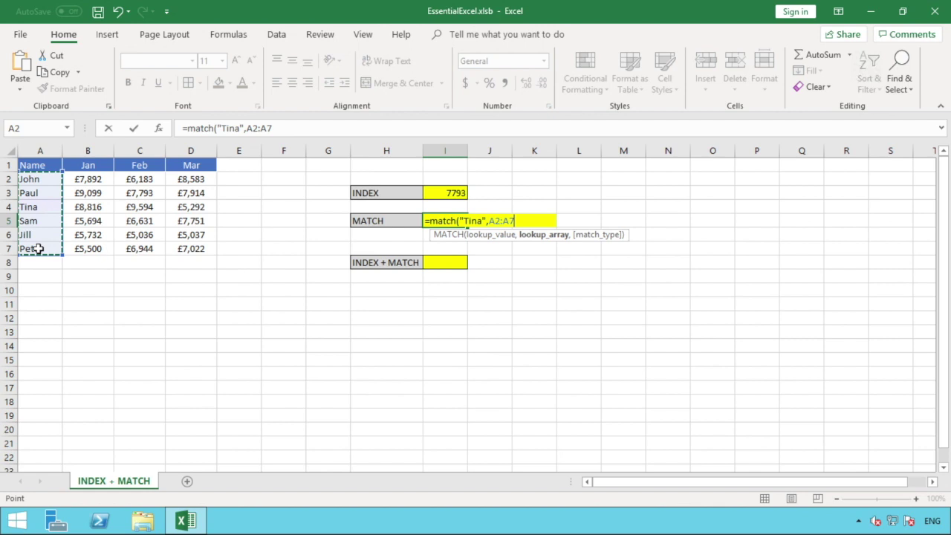
left_click(321, 129)
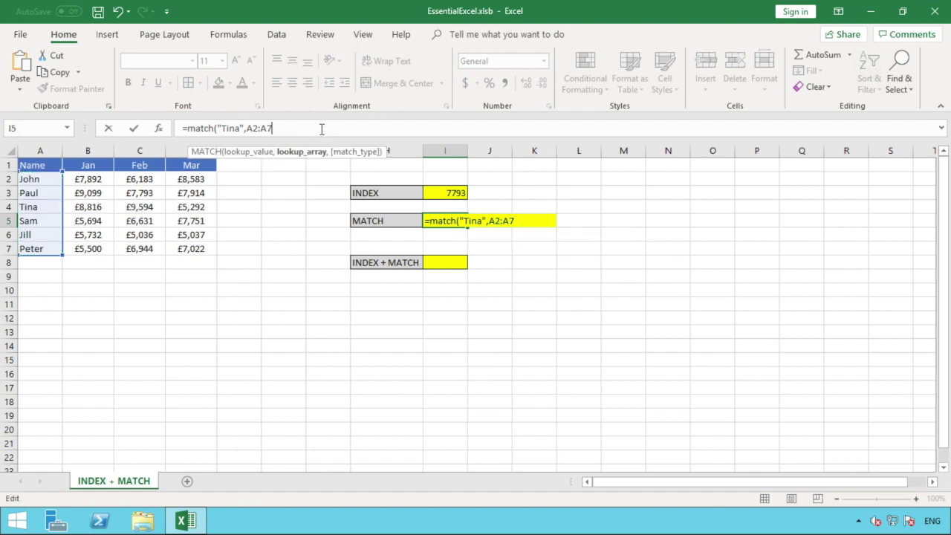
type(",")
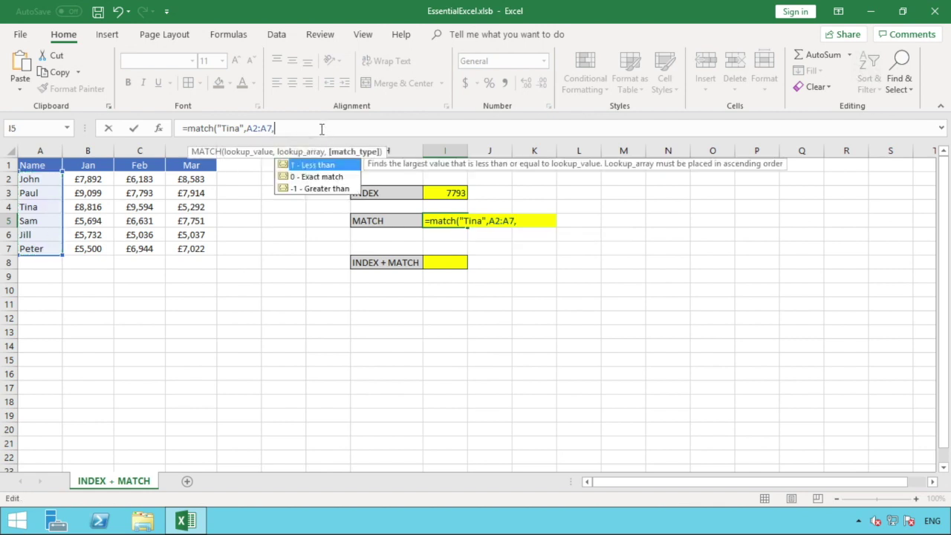
double_click(333, 176)
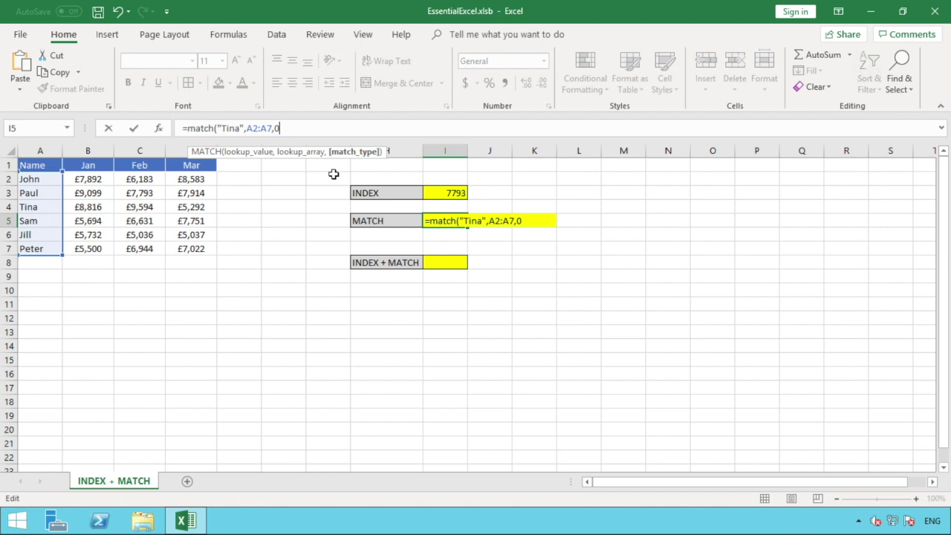
type(")")
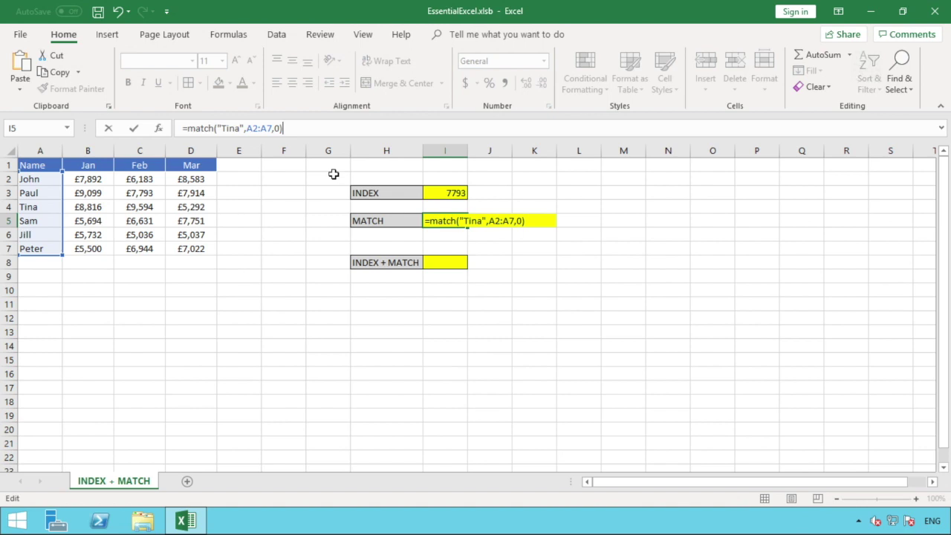
key("Return")
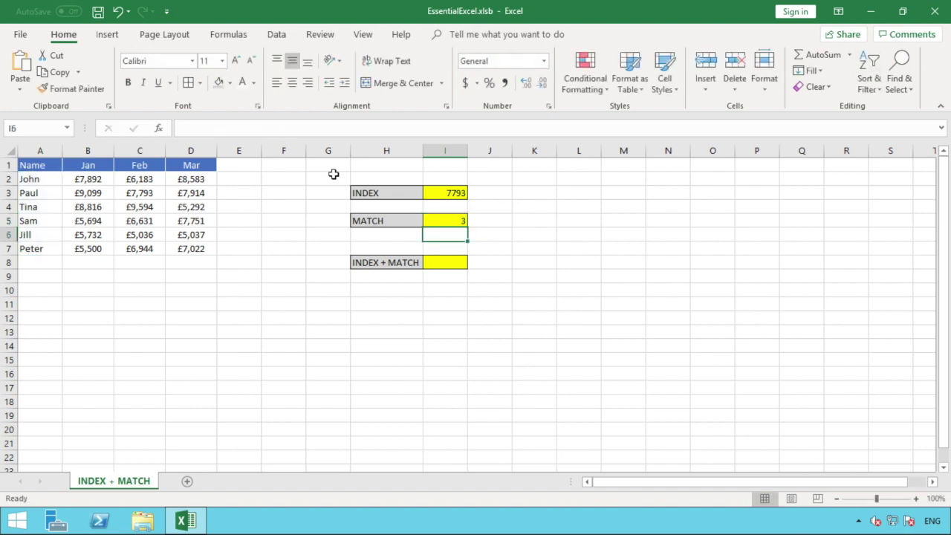
Review the MATCH formula in I5 against the positions of the names in A2 to A4.
left_click(443, 218)
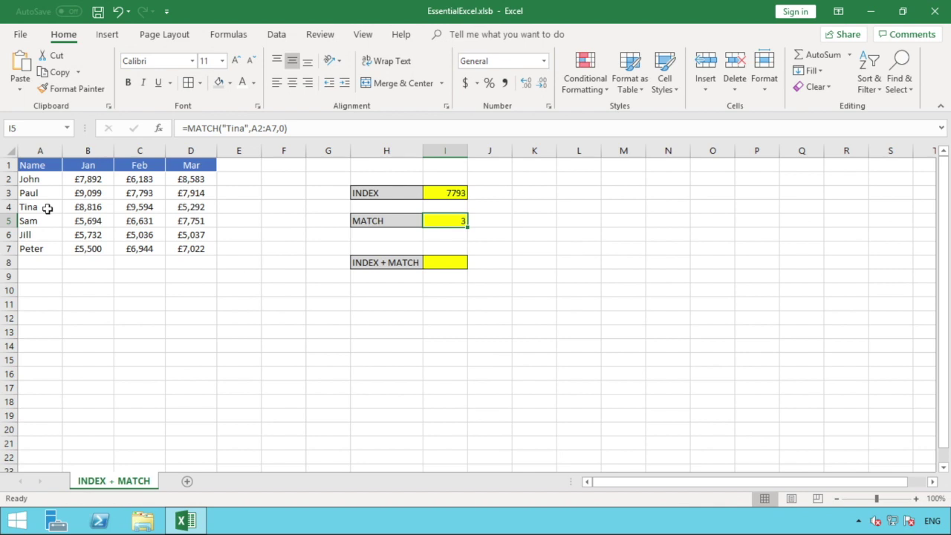
left_click(45, 179)
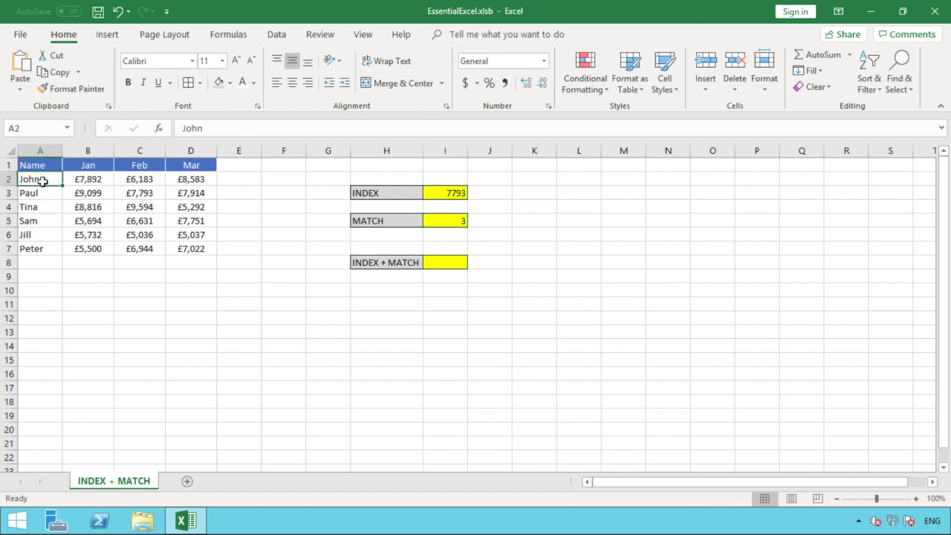
left_click(41, 192)
left_click(42, 206)
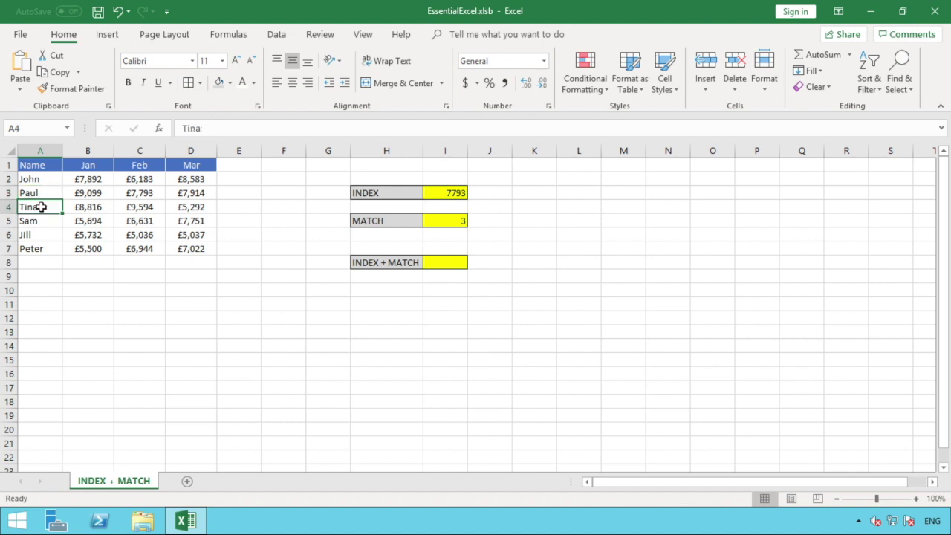
left_click(459, 222)
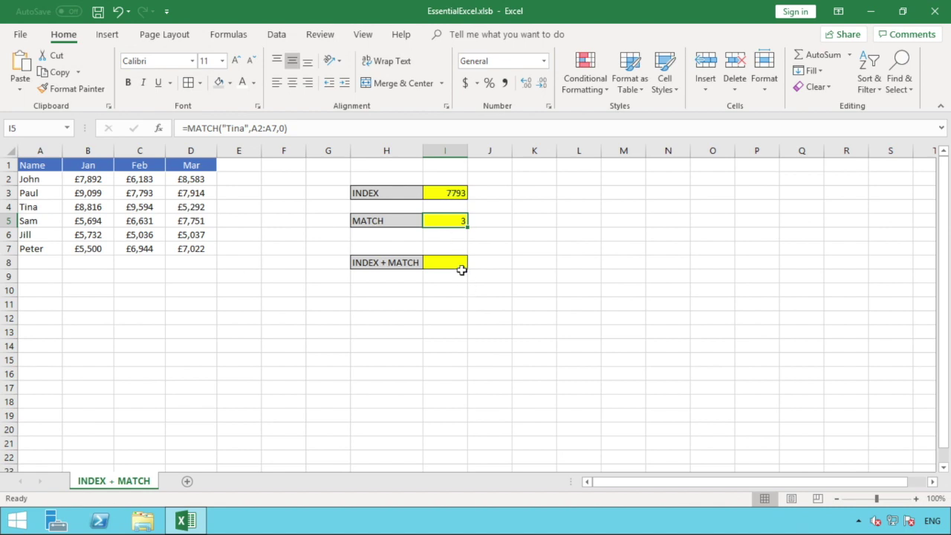
Enter the label Name in cell H10, below the INDEX + MATCH row.
left_click(456, 263)
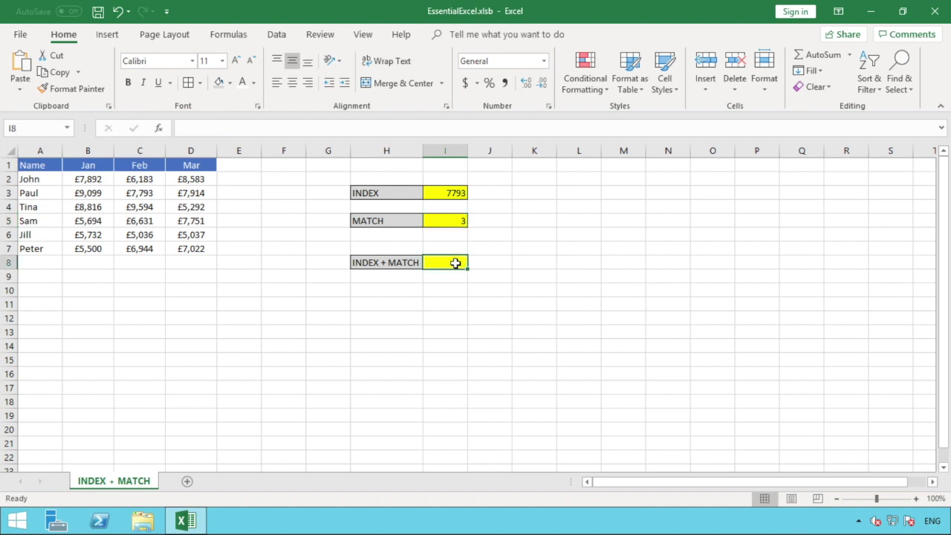
left_click(386, 290)
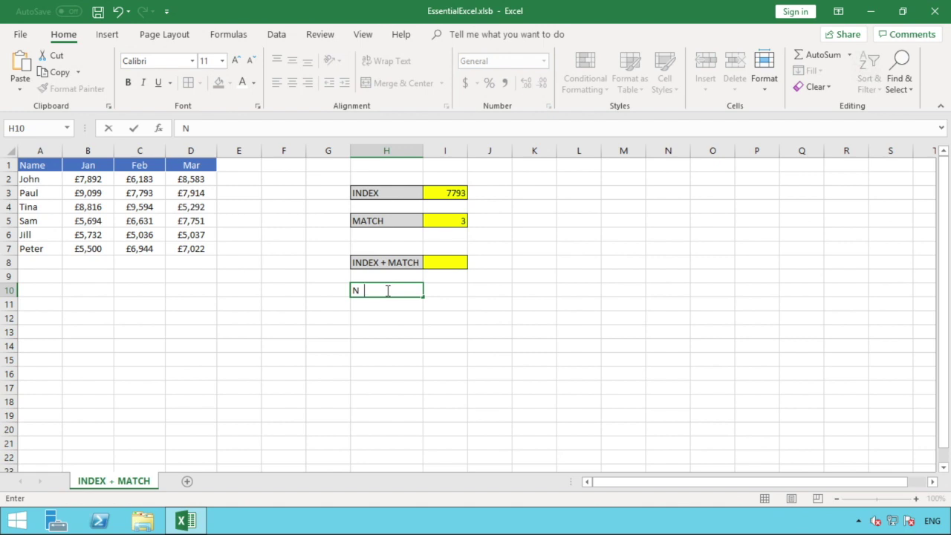
type("ame")
key("Tab")
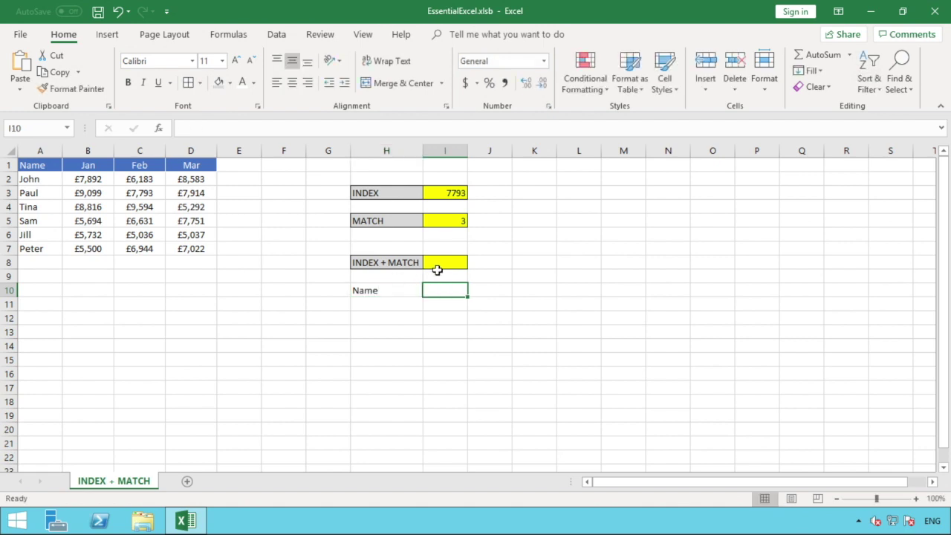
Copy the formatting of the INDEX + MATCH cells H8:I8 onto H10:I10.
left_click_drag(411, 262, 377, 224)
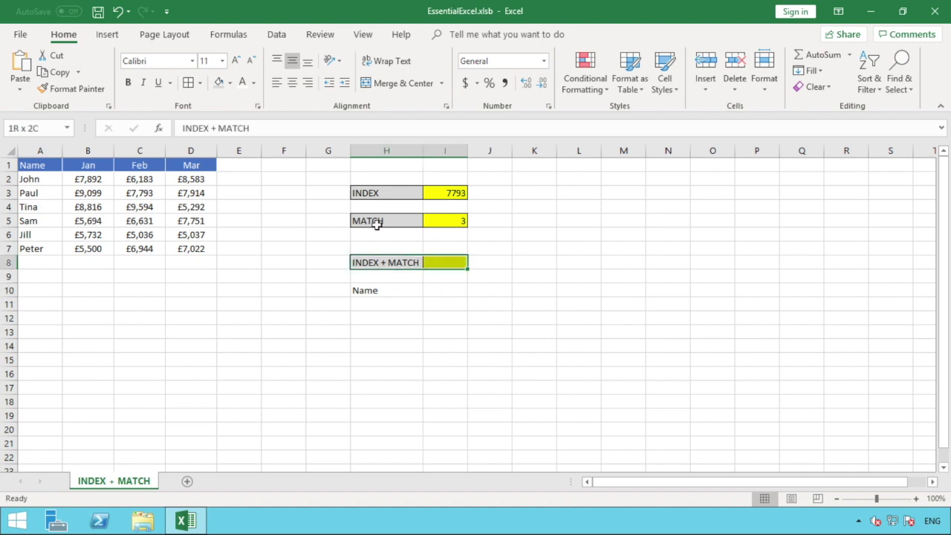
left_click(74, 89)
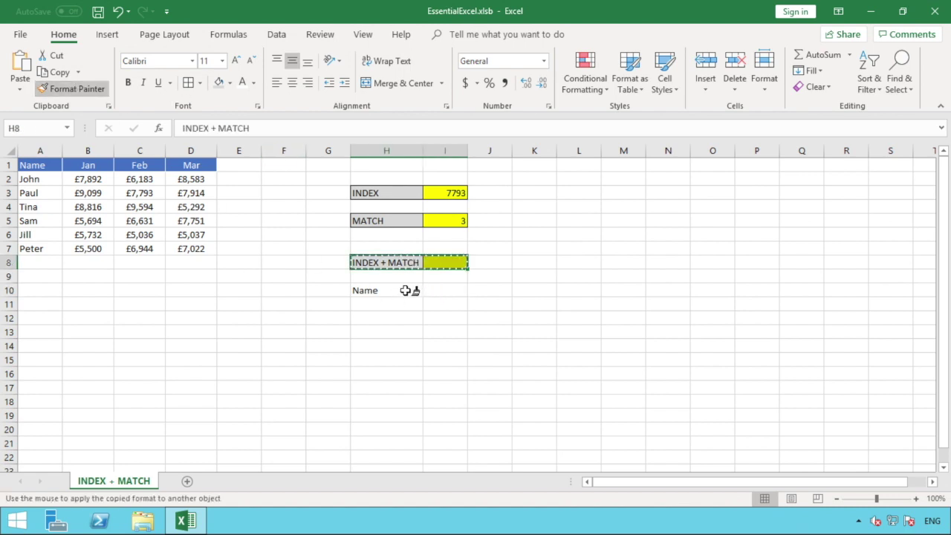
left_click_drag(405, 290, 443, 291)
left_click(441, 305)
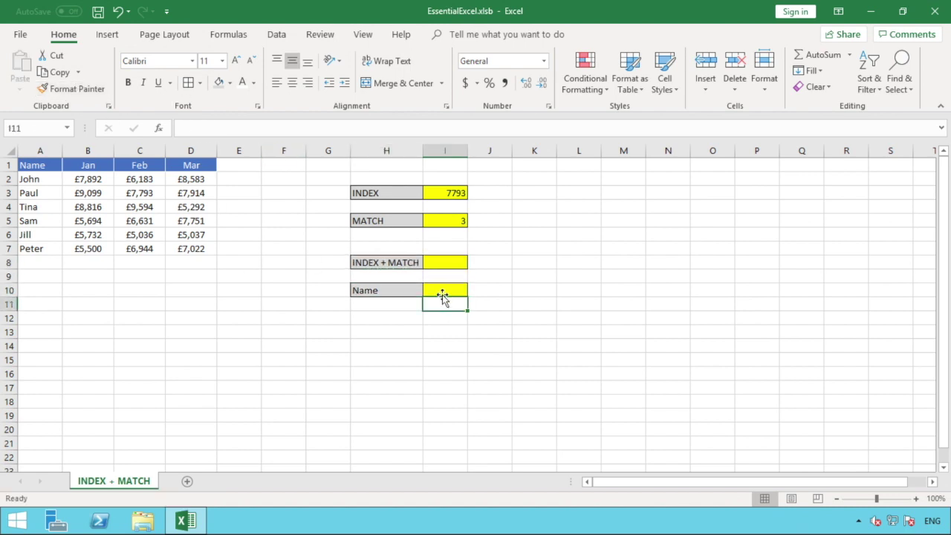
Enter the first name shown in A4 as the lookup name in cell I10.
left_click(441, 292)
type("T")
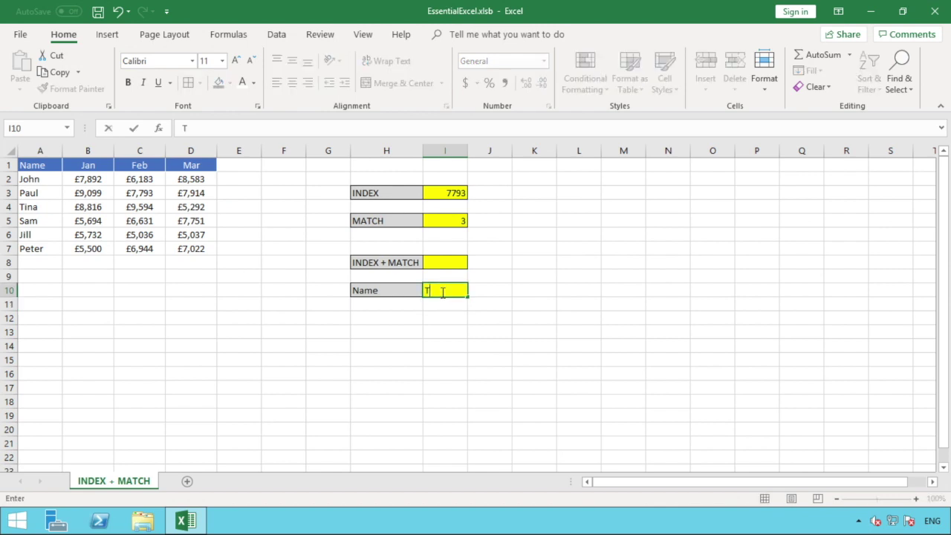
type("ina")
key("Return")
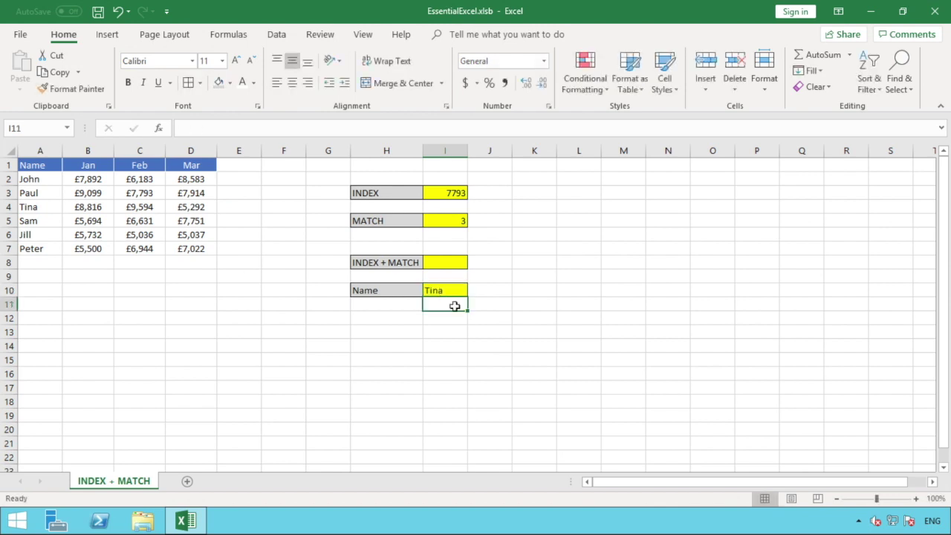
Begin an INDEX formula in I8 with the Jan values B2:B7 as the array.
left_click(449, 261)
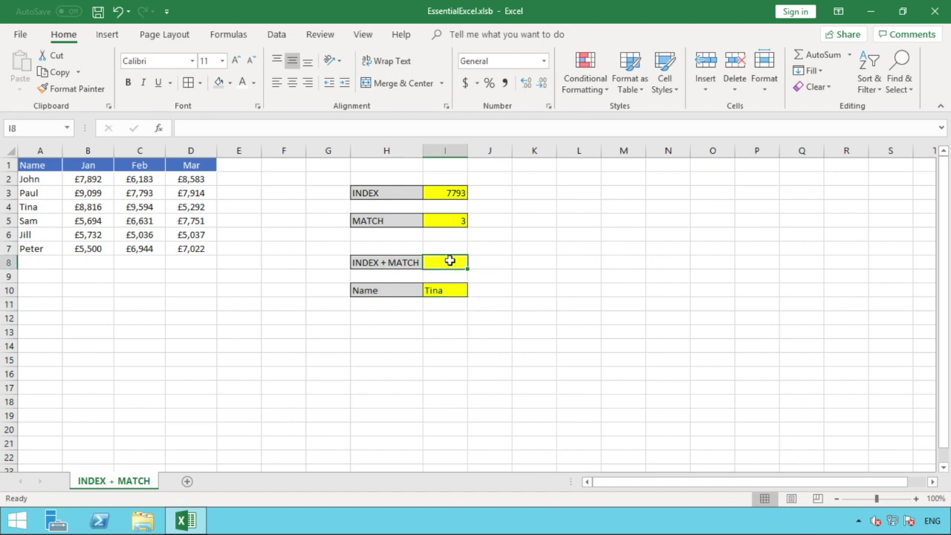
type("=")
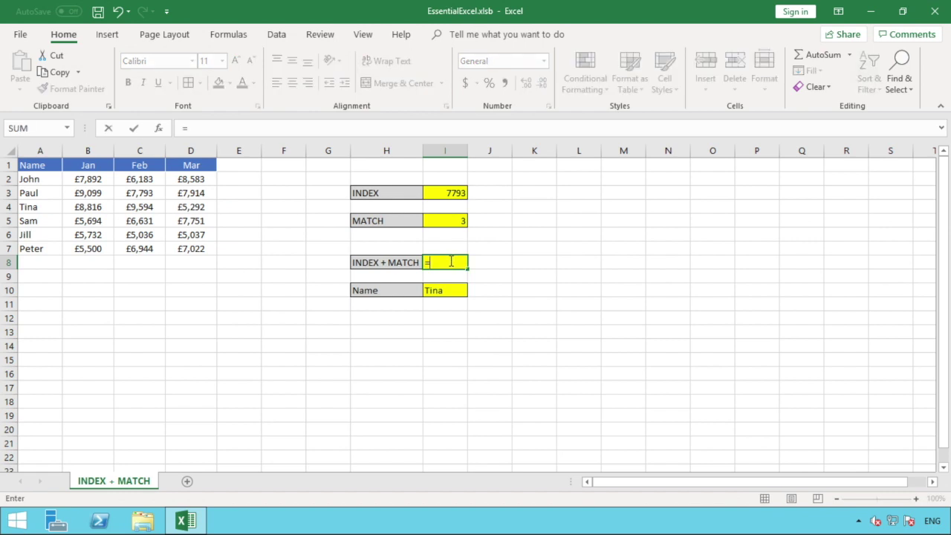
type("INDEX")
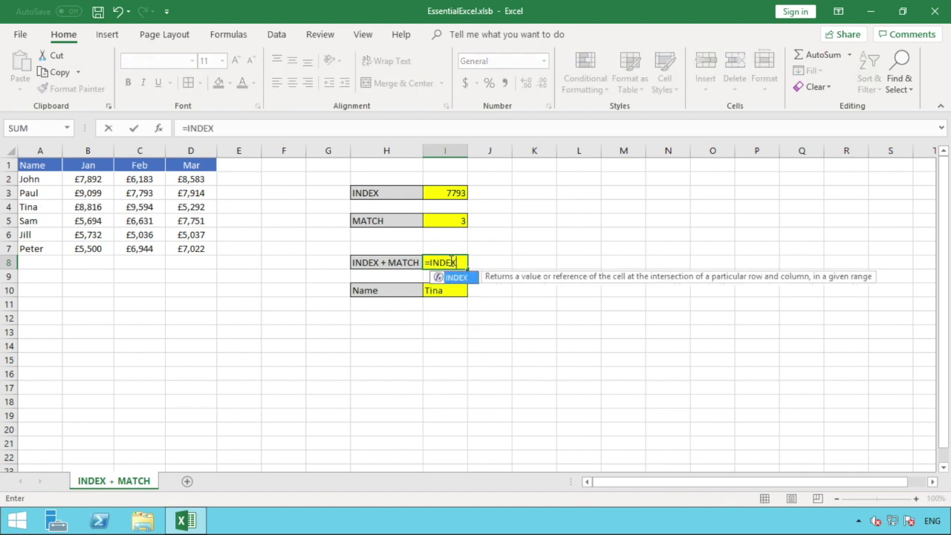
type("(")
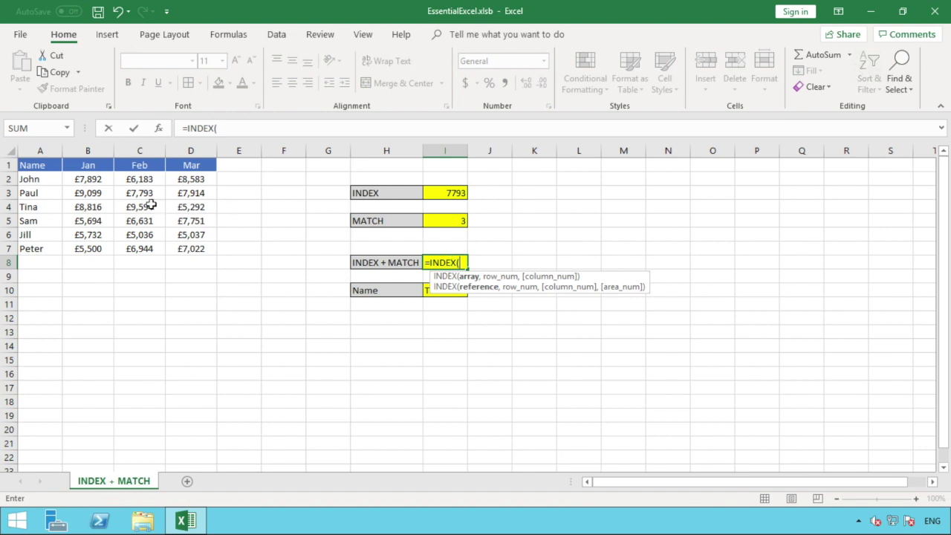
left_click(90, 178)
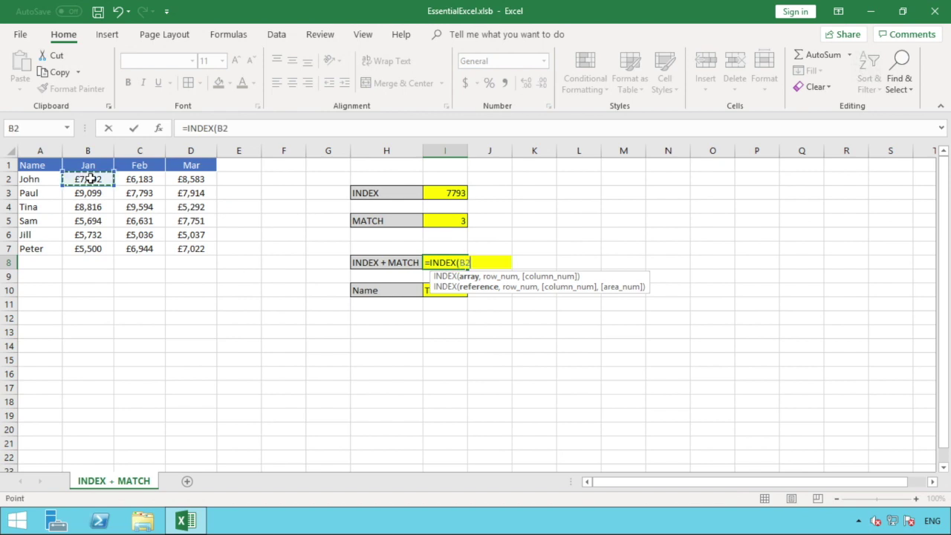
left_click_drag(90, 178, 90, 249)
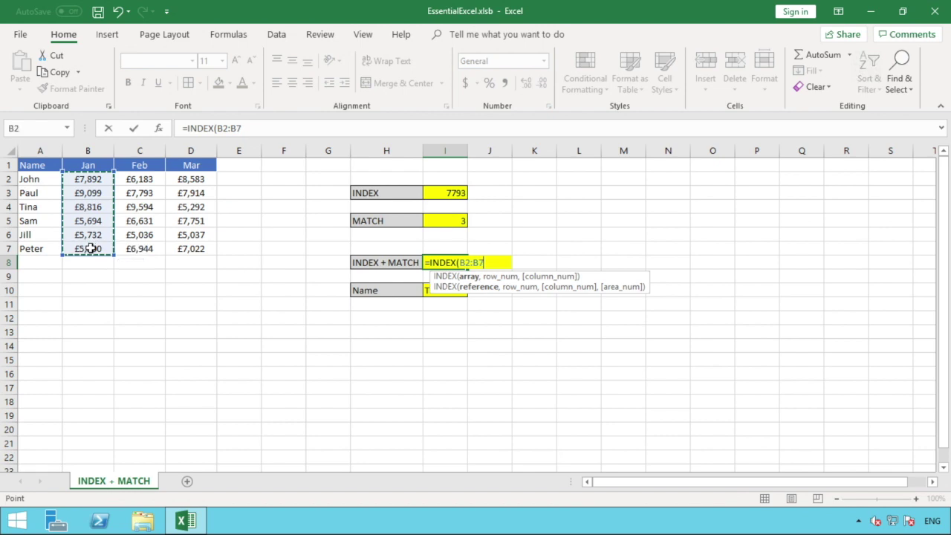
type(",")
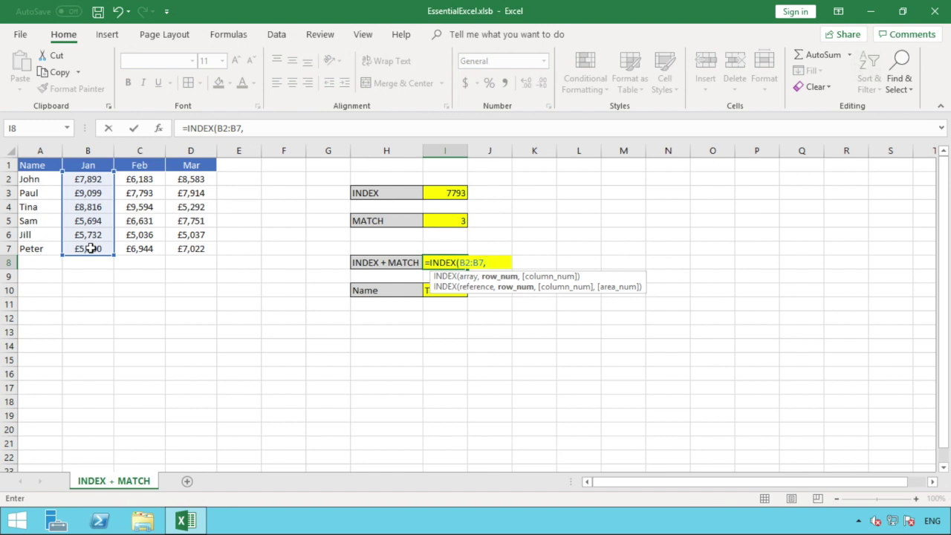
Complete the I8 formula with a nested exact MATCH as row number, giving =INDEX(B2:B7,MATCH(I10,A2:A7,0)).
type("MATCH")
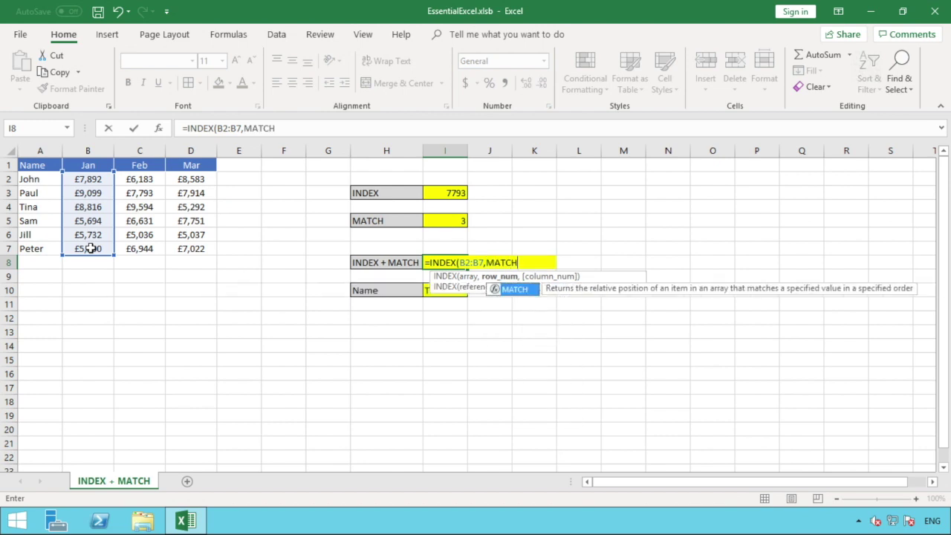
type("(")
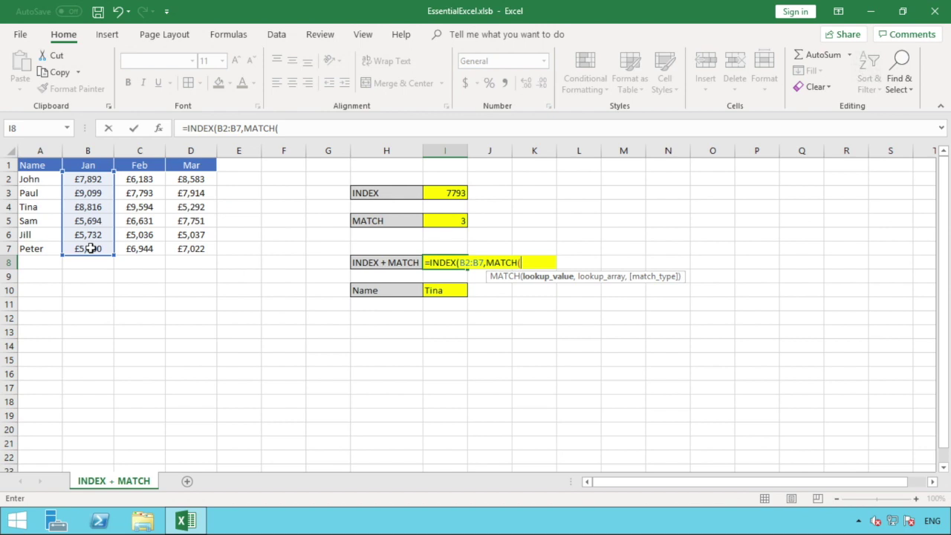
left_click(442, 289)
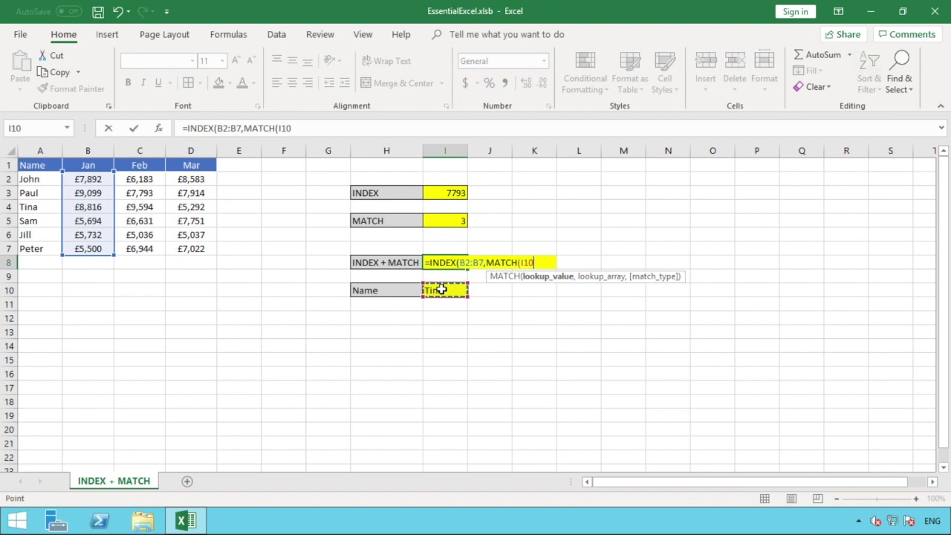
type(",")
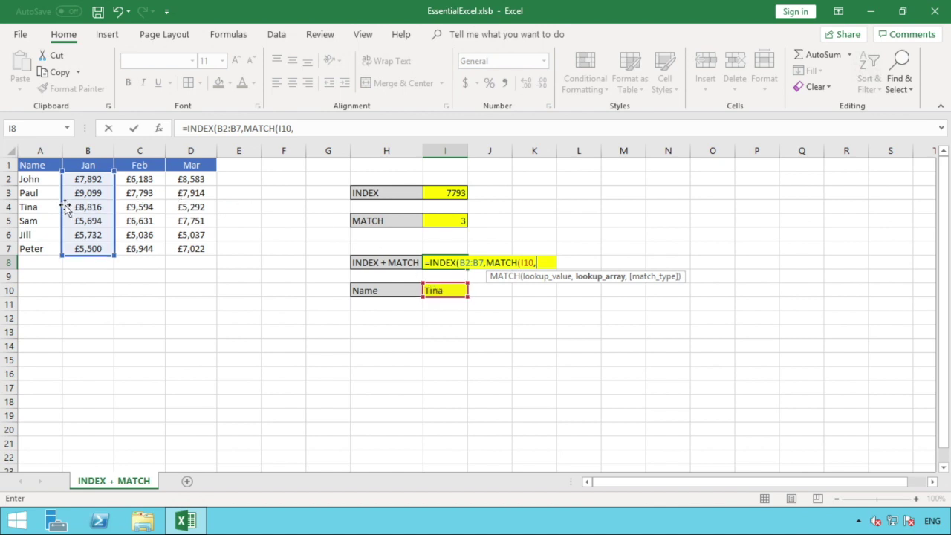
left_click_drag(36, 179, 38, 248)
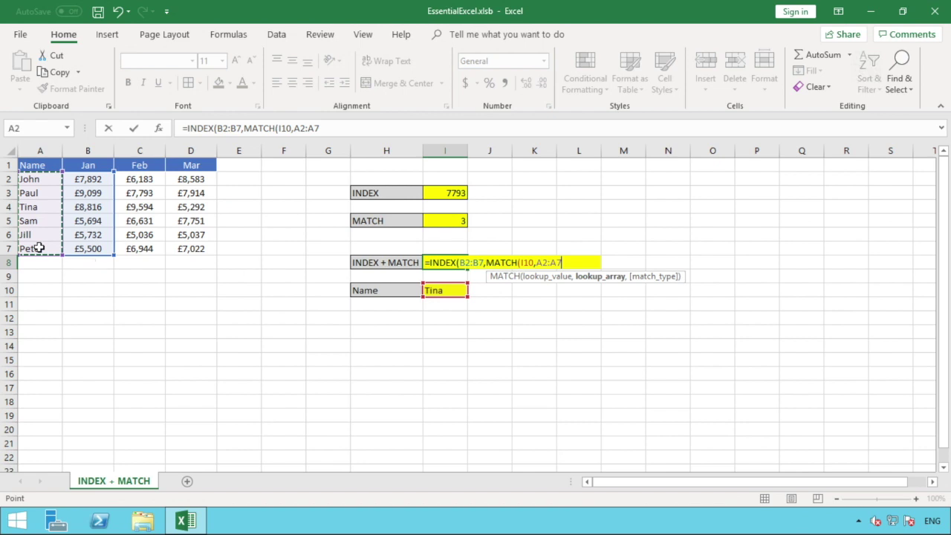
type(",")
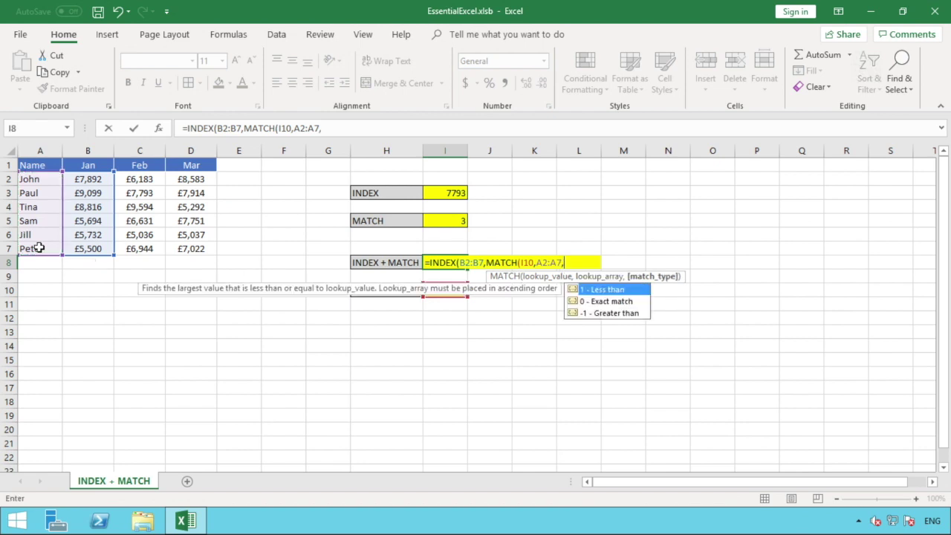
type("0)")
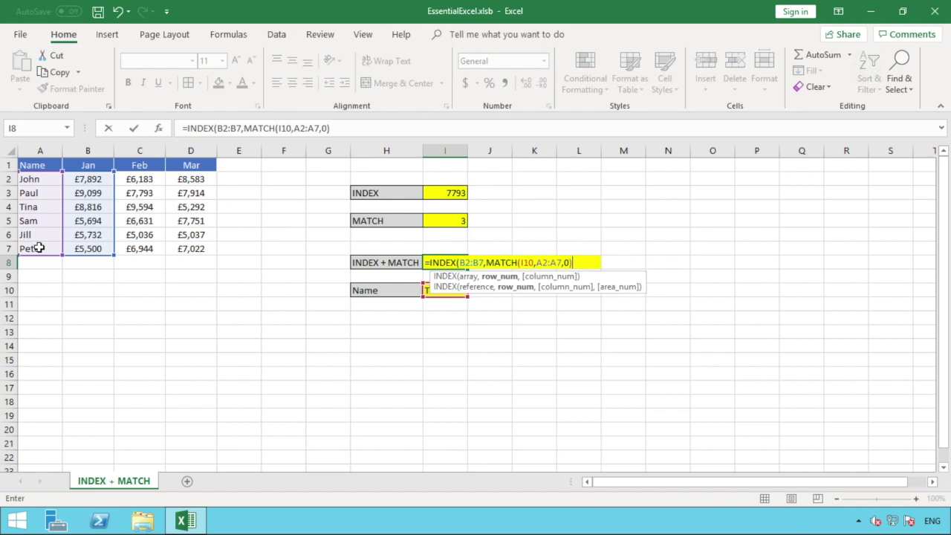
type(")")
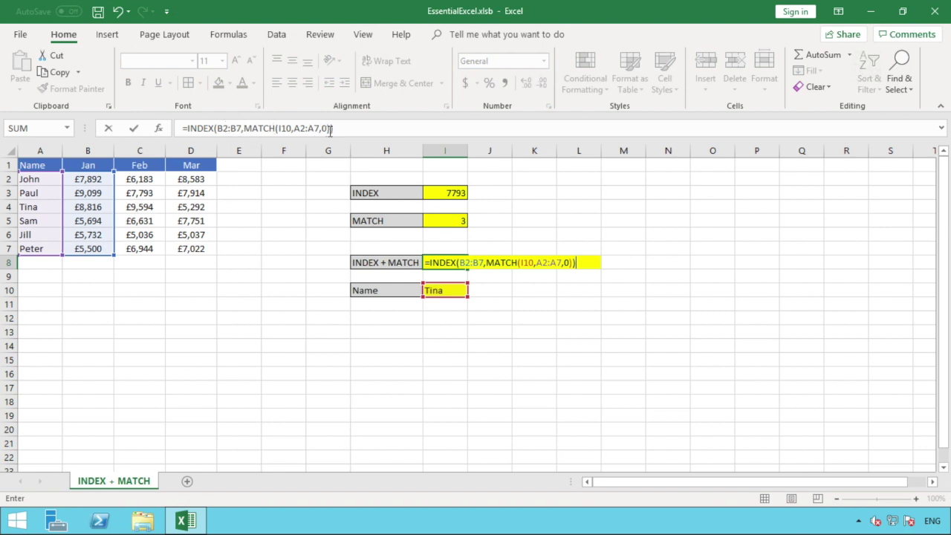
key("Return")
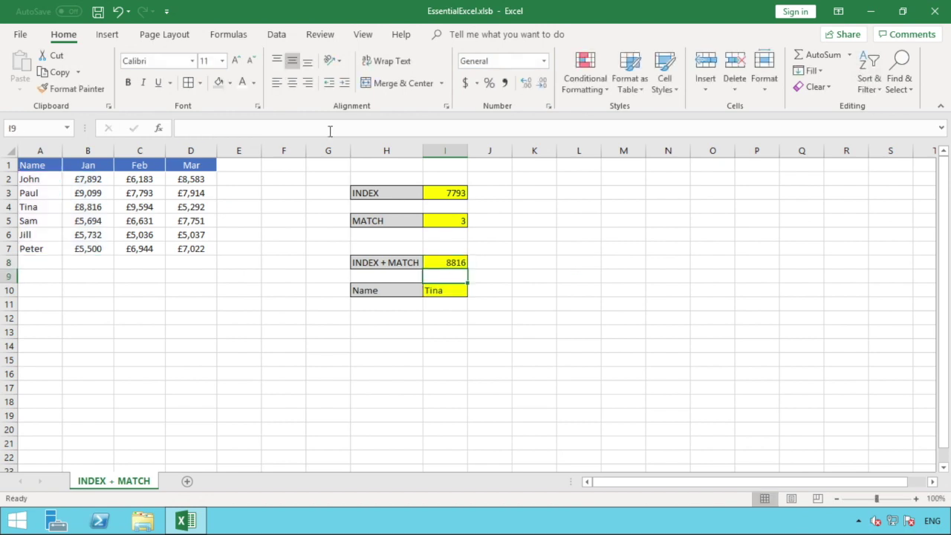
Review the INDEX and MATCH formula in I8 against lookup cell I10, the names in A2:A7 and the Jan values in B2:B7.
left_click(458, 294)
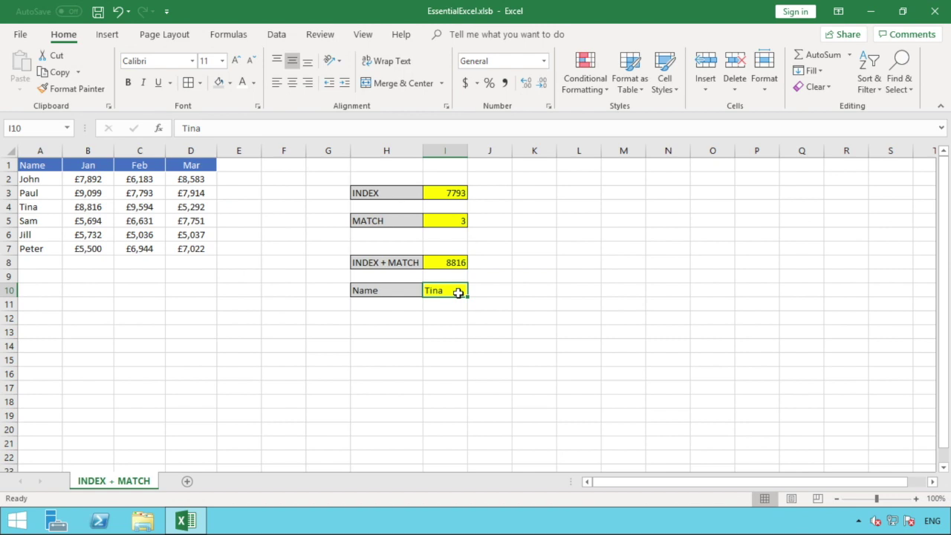
left_click_drag(40, 180, 37, 247)
left_click(38, 211)
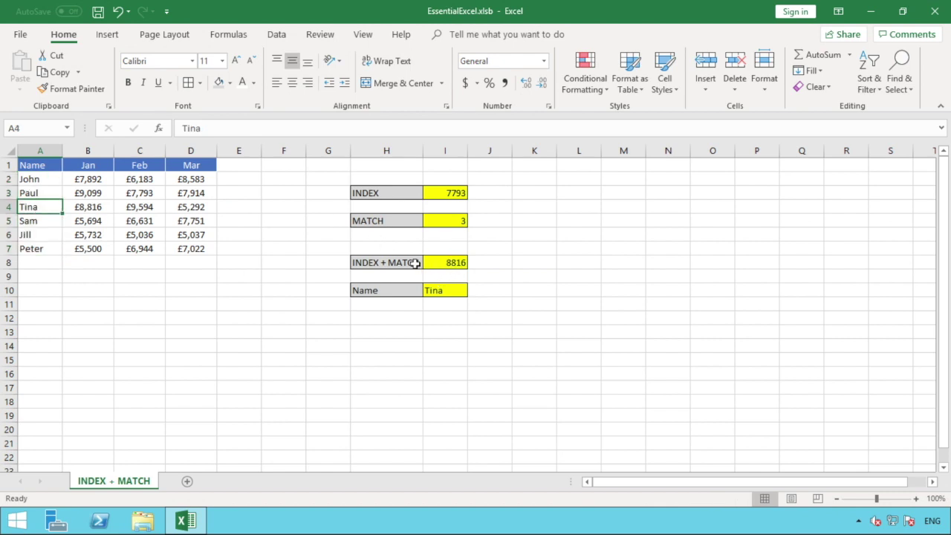
left_click(442, 262)
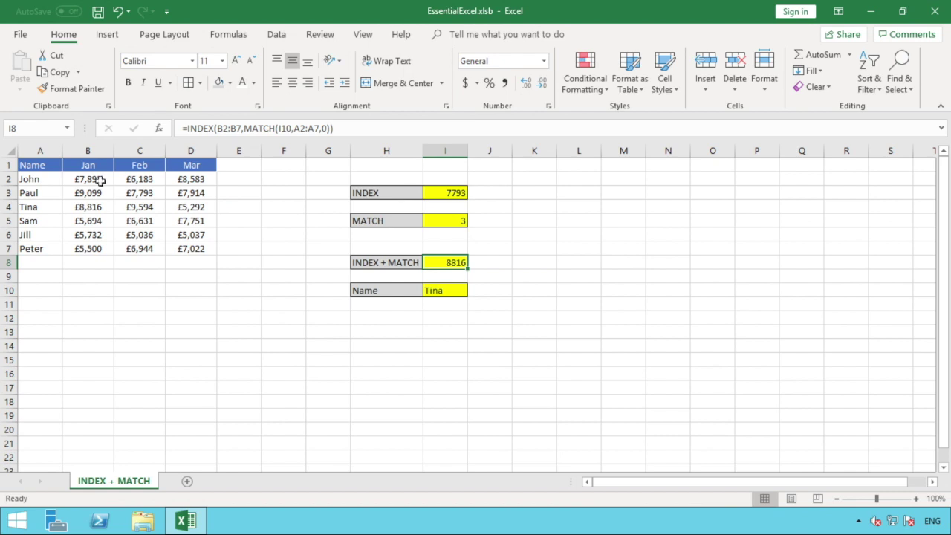
left_click_drag(99, 179, 96, 250)
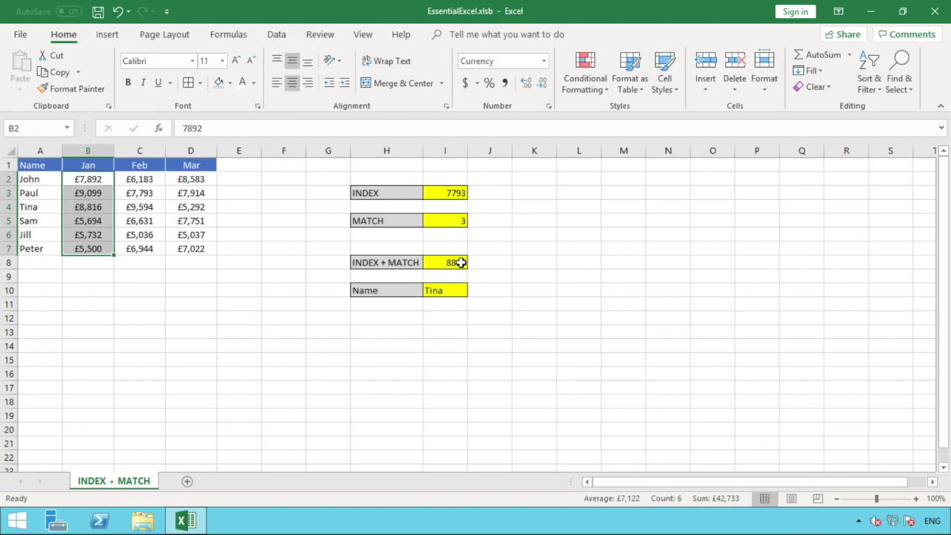
left_click(461, 262)
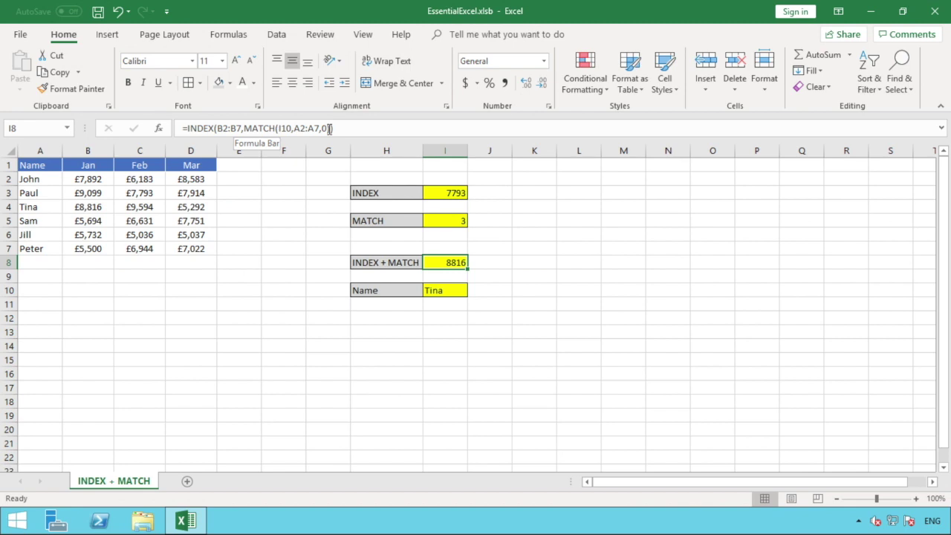
left_click(387, 306)
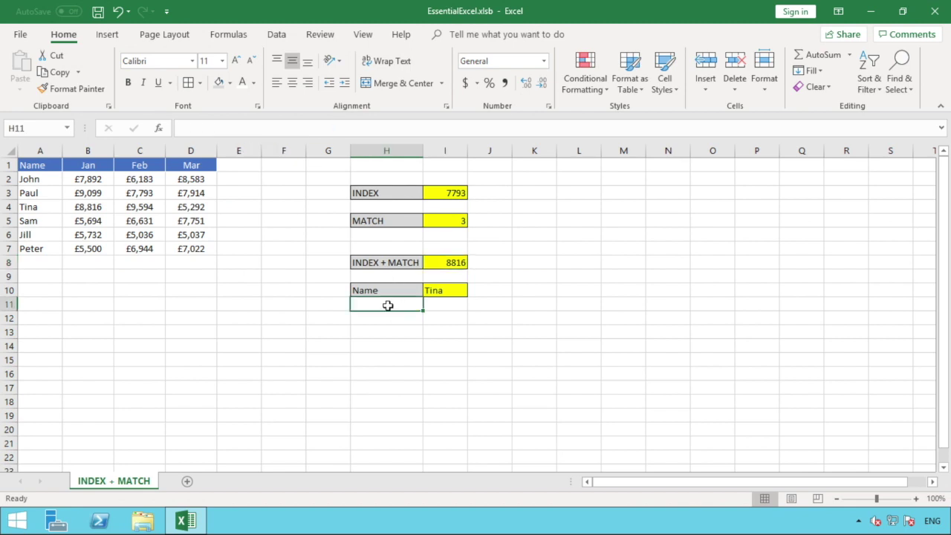
type("Date")
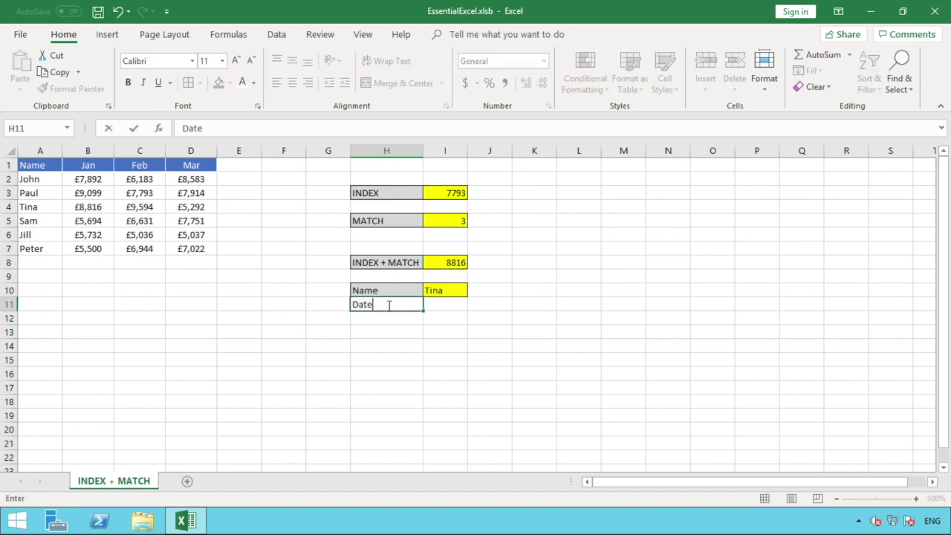
left_click(408, 291)
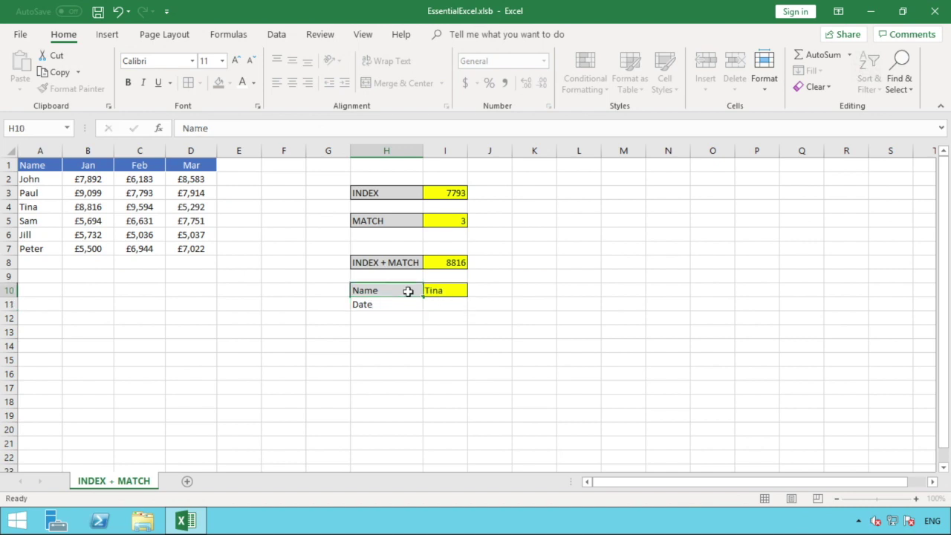
Label cell H11, below the Name label, as Month.
left_click(388, 305)
type("Month")
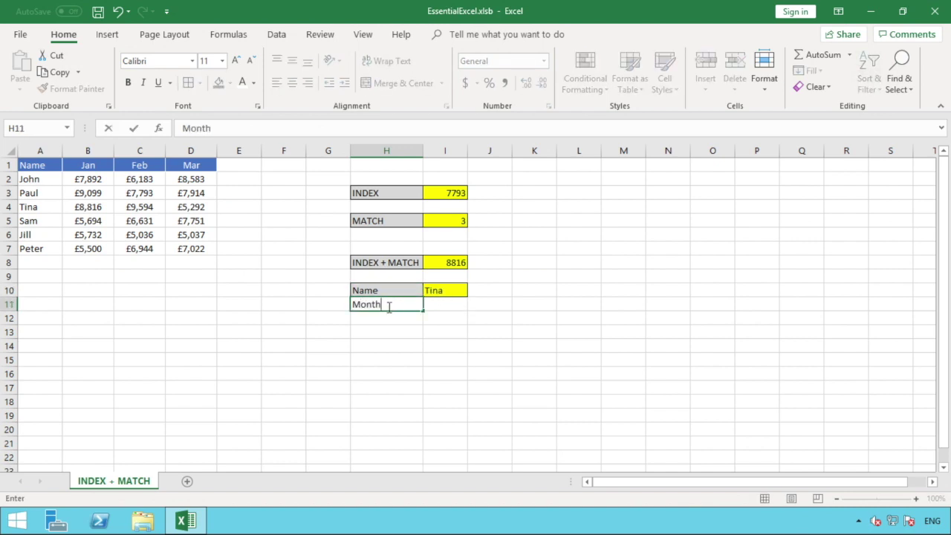
left_click(452, 372)
Copy the formatting of H10:I10 onto H11:I11 with the Format Painter.
left_click_drag(448, 291, 381, 290)
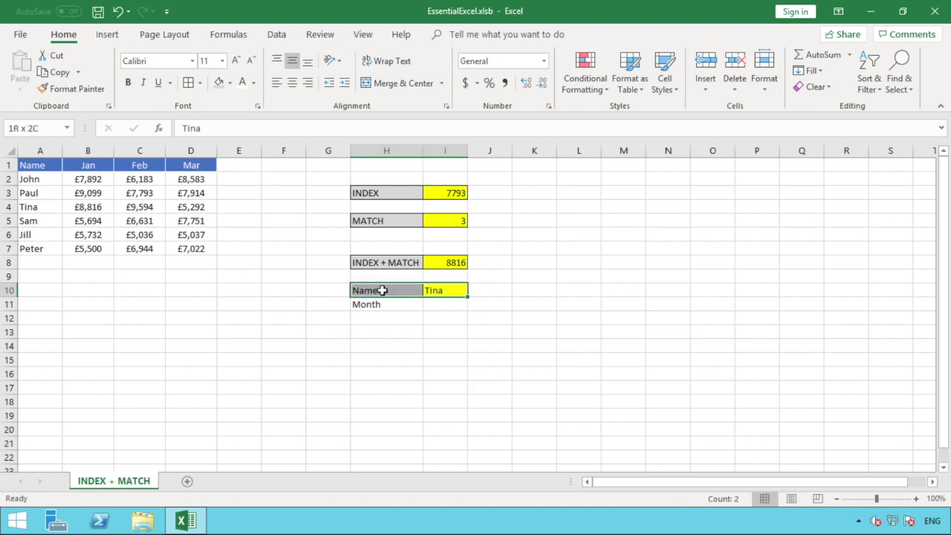
left_click(74, 89)
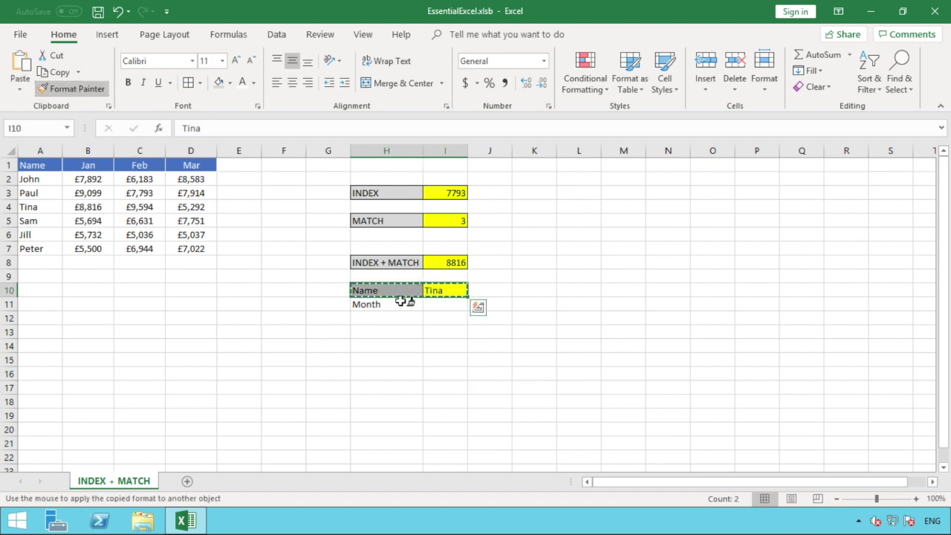
left_click_drag(410, 304, 446, 305)
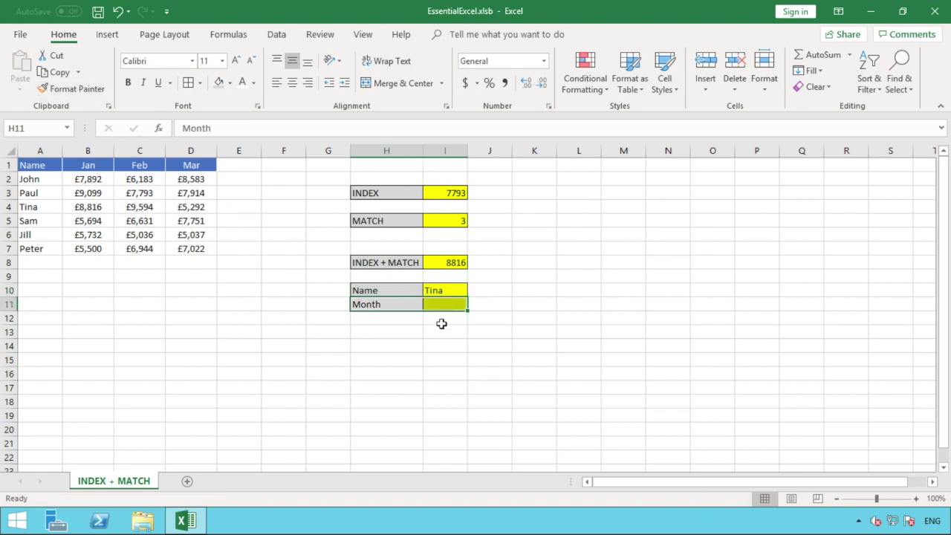
Enter Feb as the lookup month in cell I11.
left_click(448, 301)
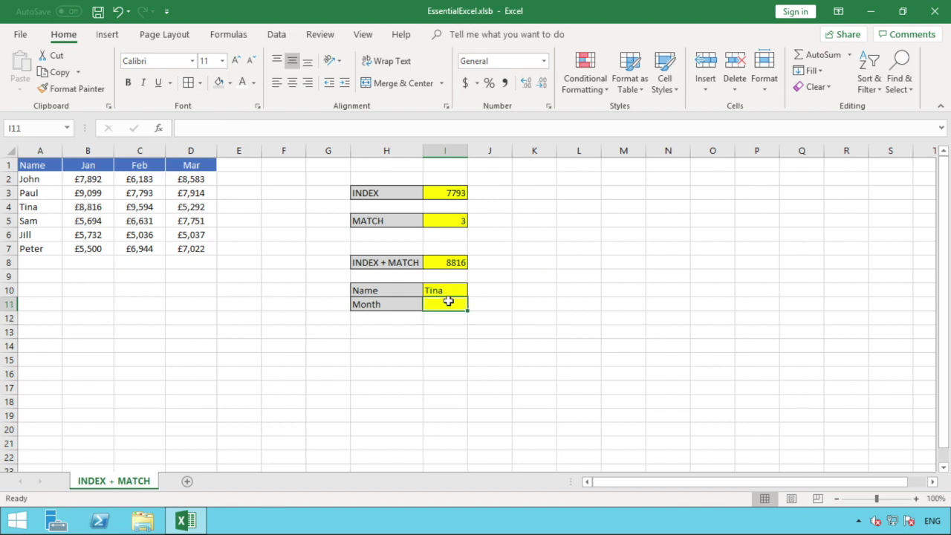
type("Feb")
key("Return")
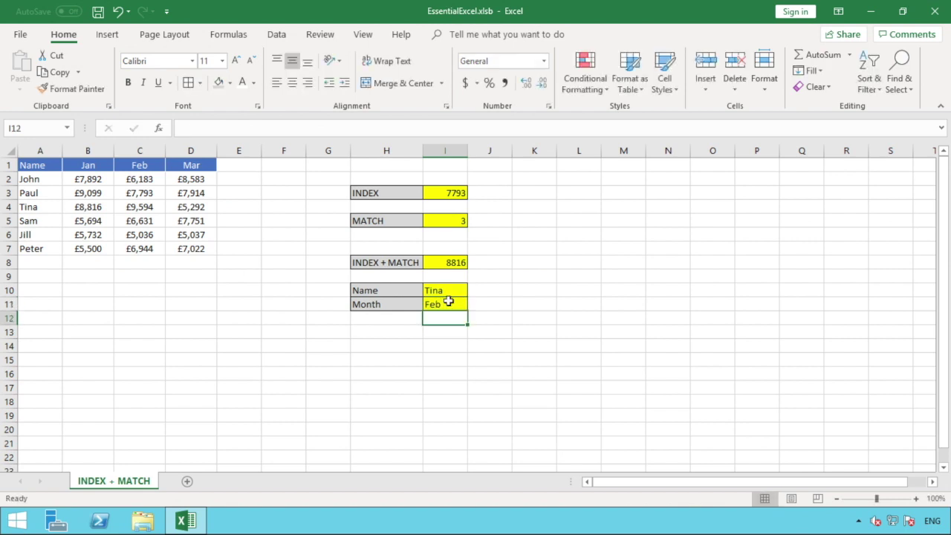
Extend the INDEX array in the I8 formula to B2:D7 so it covers all three months.
left_click(454, 262)
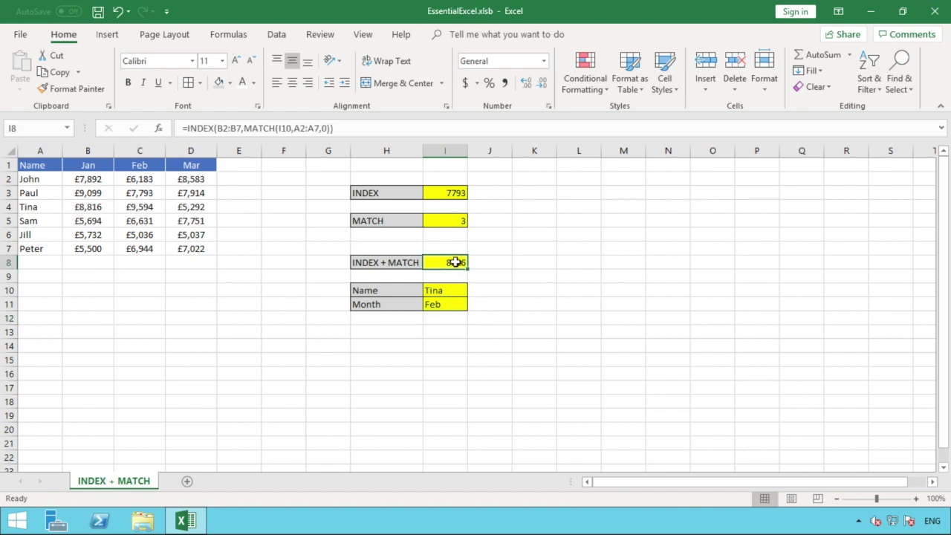
left_click(224, 128)
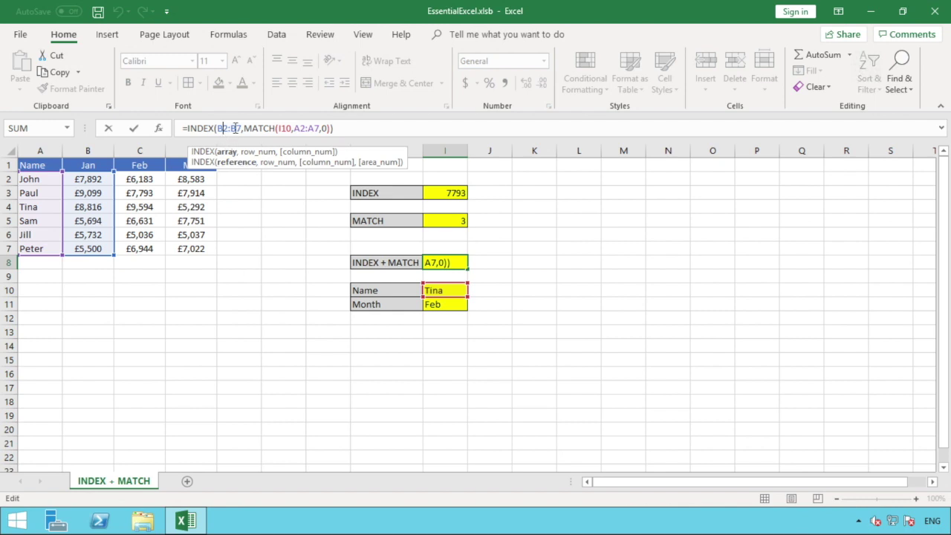
left_click_drag(235, 128, 231, 128)
type("D")
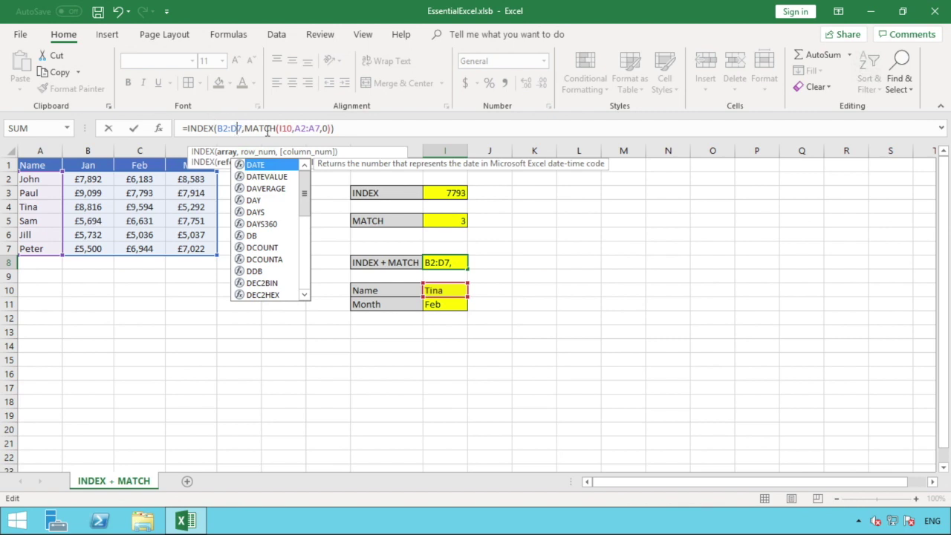
Start a second MATCH function as the column number argument of the I8 formula, following the name MATCH.
left_click(265, 129)
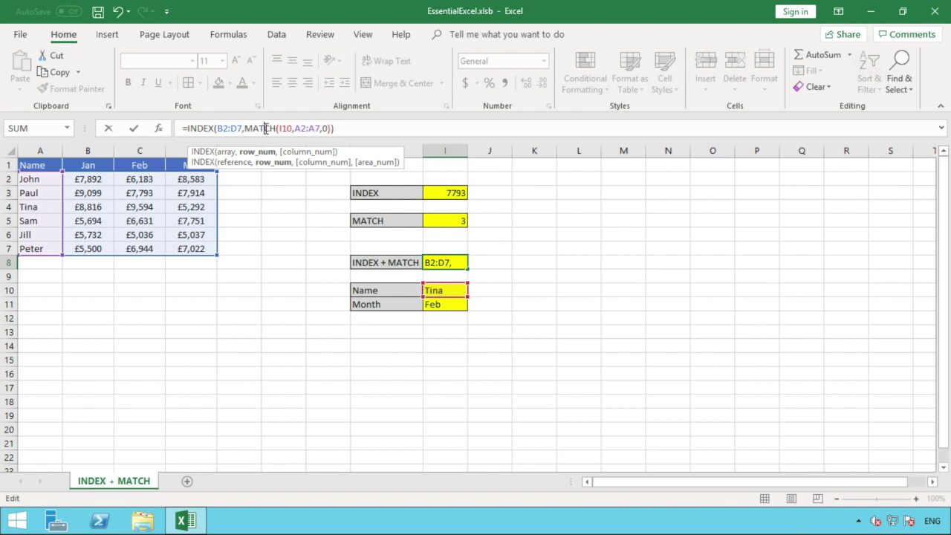
left_click(332, 130)
type(")")
type(",")
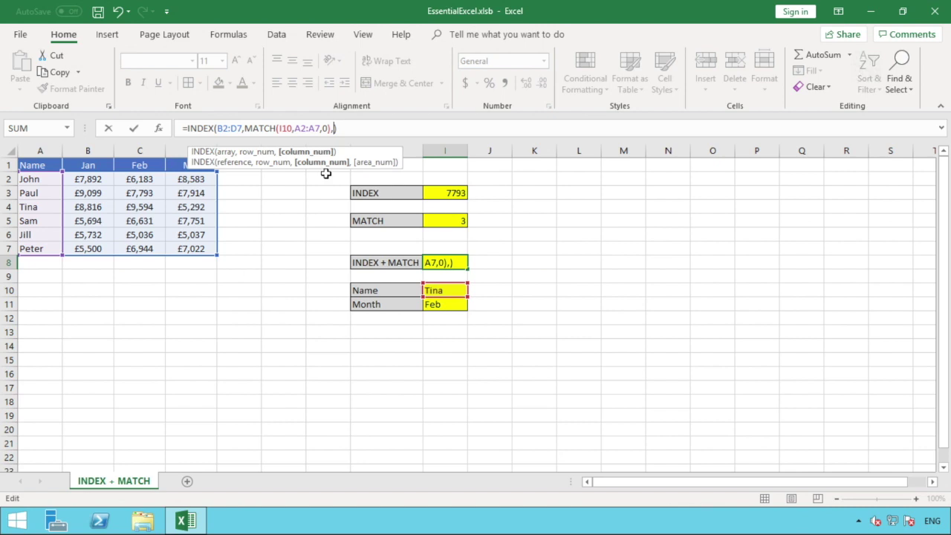
key("BackSpace")
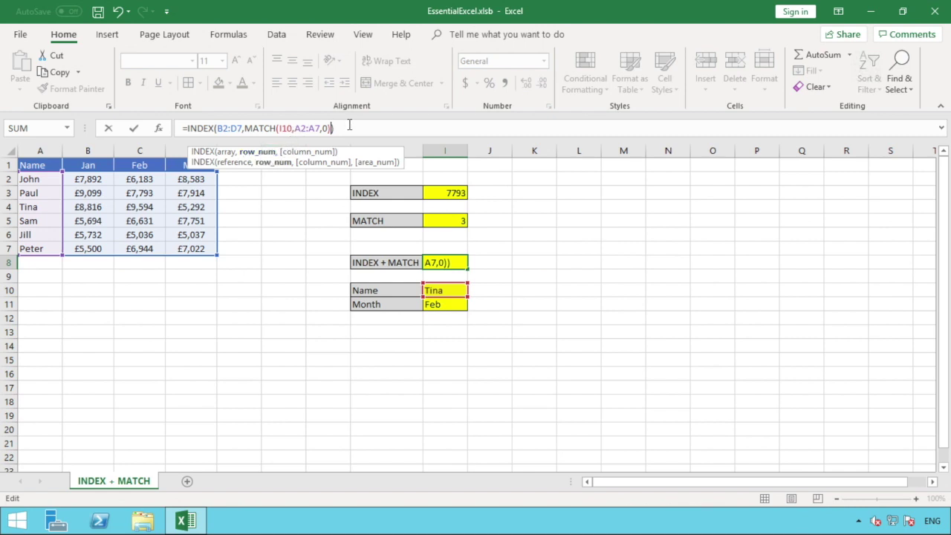
type(",")
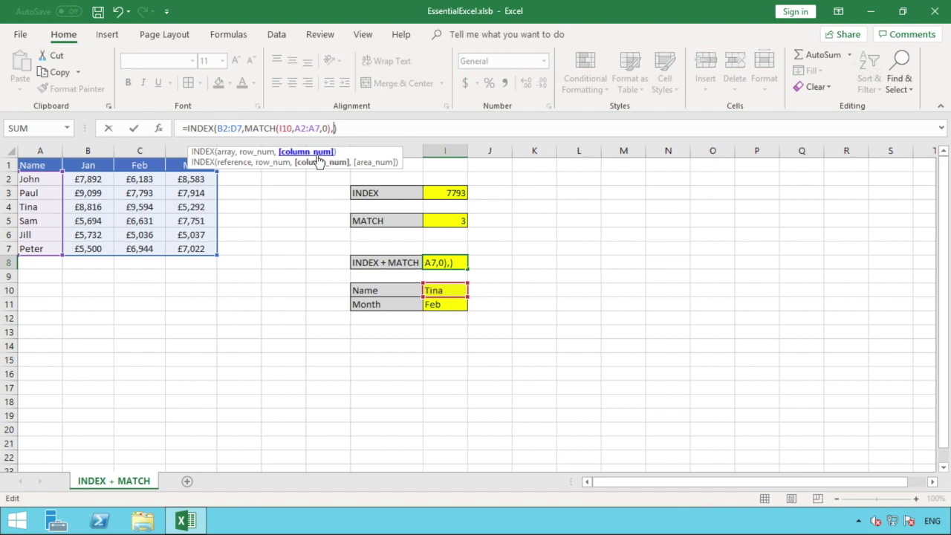
type("match")
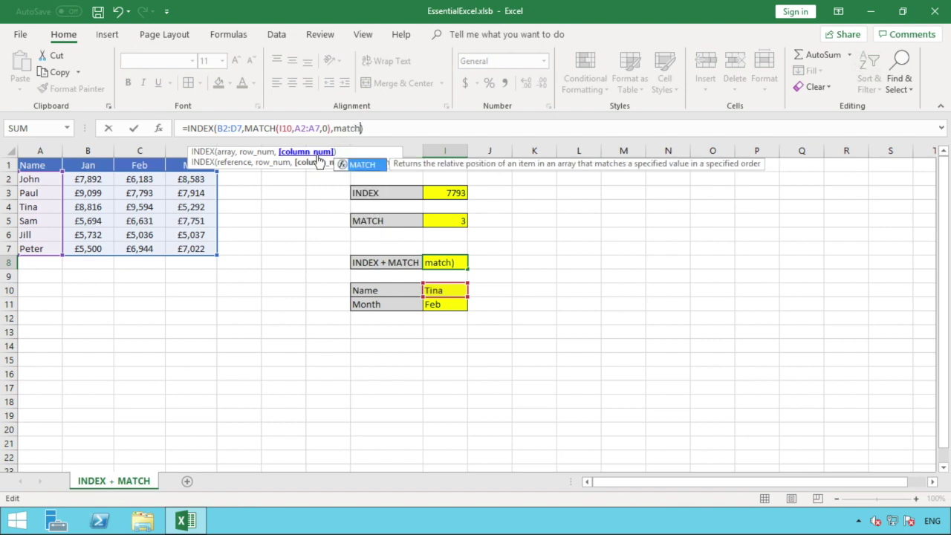
type("(")
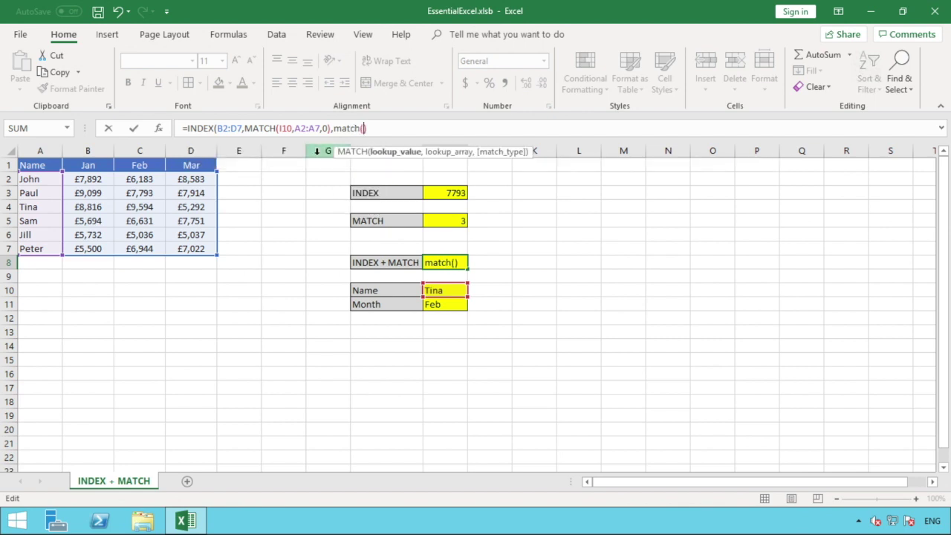
Complete the second MATCH with lookup value I11, the month headers B1:D1 as array and match type 0.
left_click(448, 305)
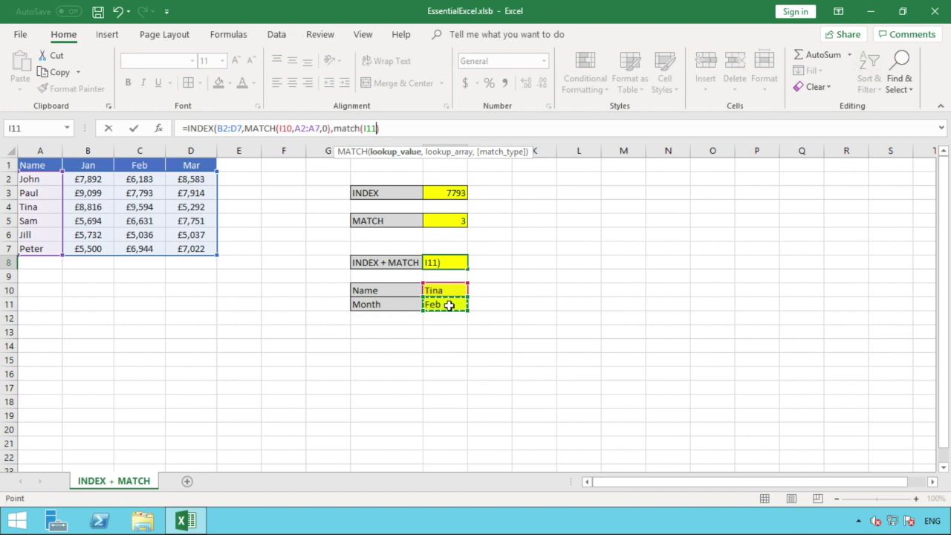
type(",")
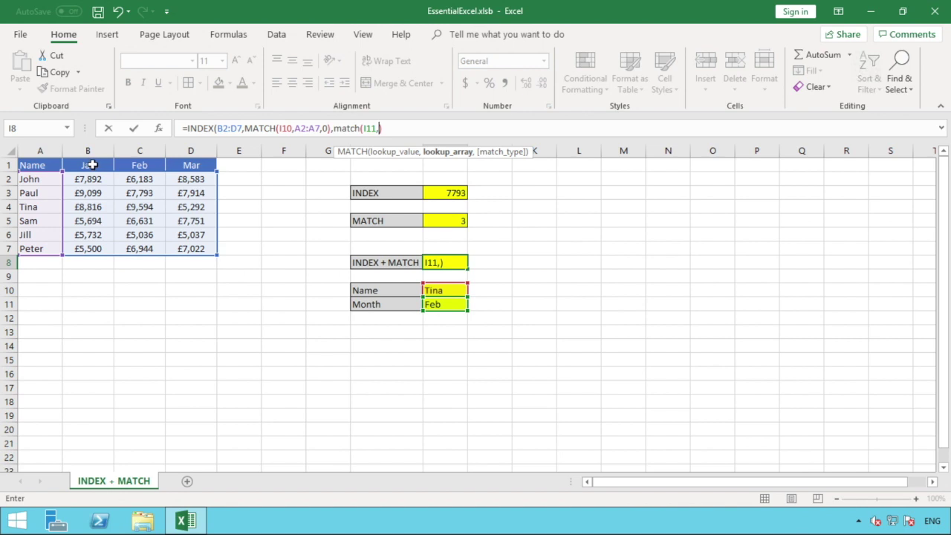
left_click_drag(91, 164, 192, 163)
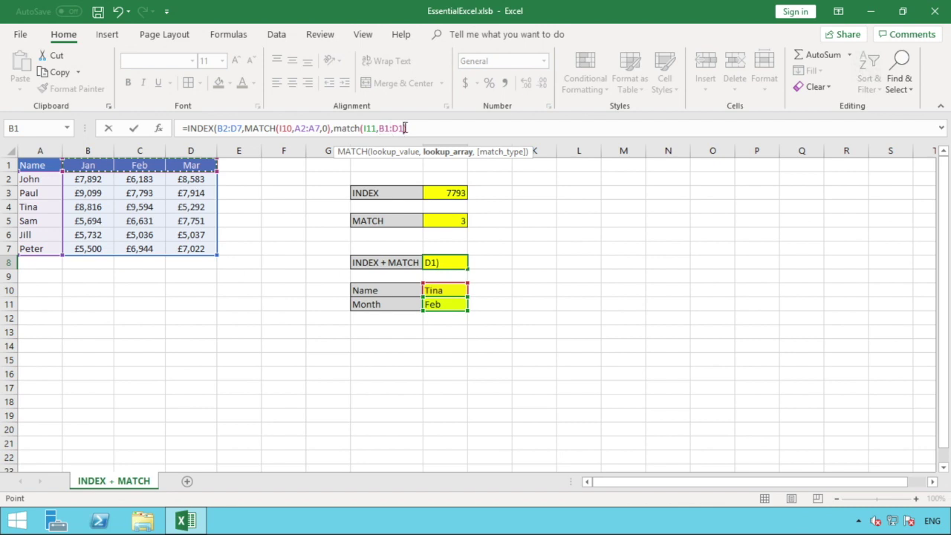
type(",")
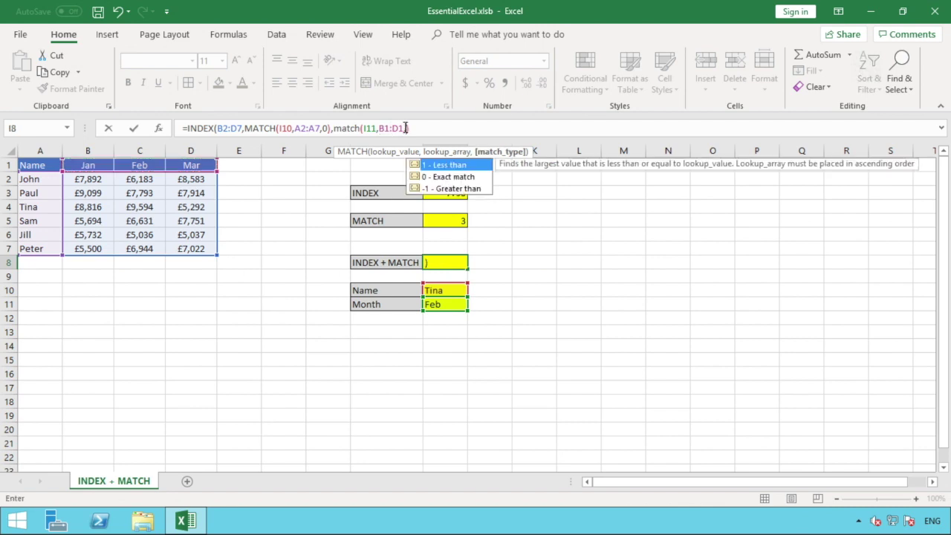
type("0)")
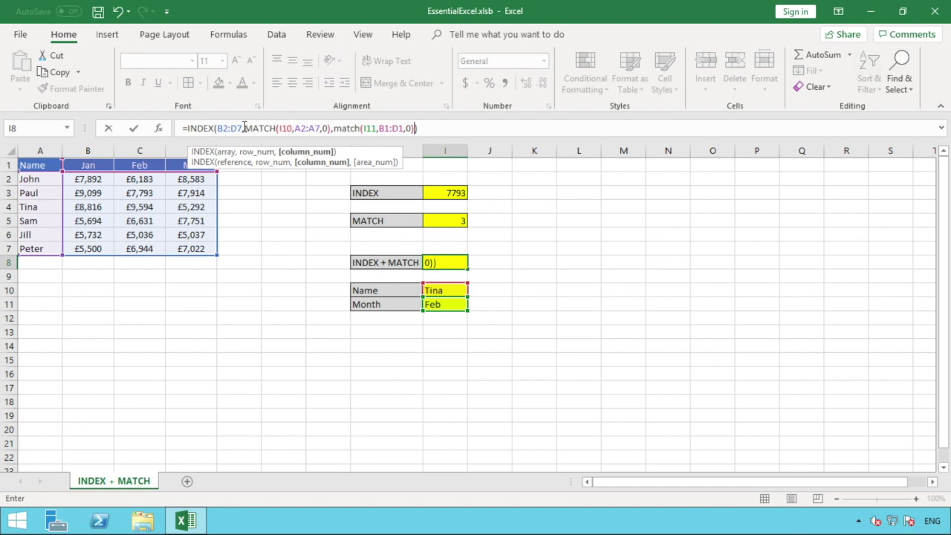
Check the row and column MATCH arguments in the I8 formula and commit =INDEX(B2:D7,MATCH(I10,A2:A7,0),MATCH(I11,B1:D1,0)).
mouse_move(244, 128)
left_mouse_down()
mouse_move(326, 129)
mouse_move(246, 131)
left_mouse_up()
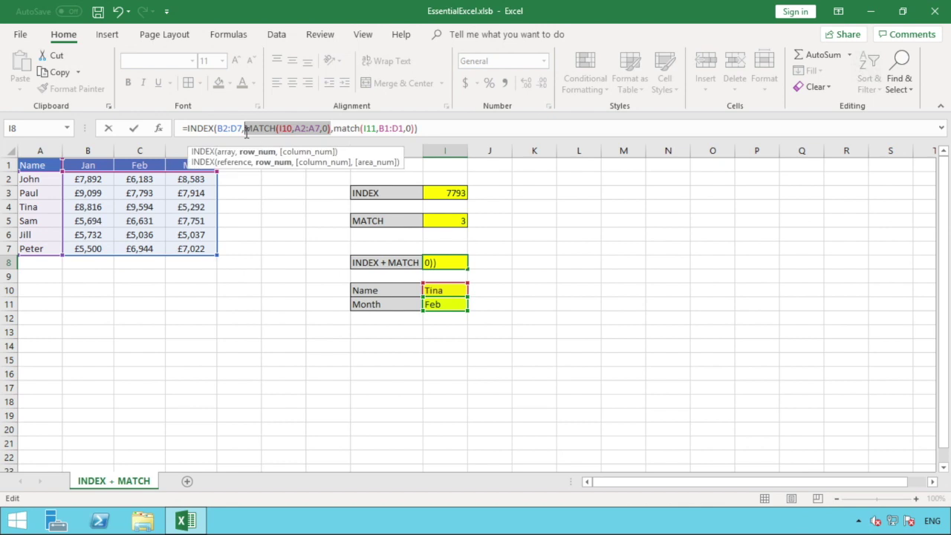
left_click(335, 131)
left_click_drag(334, 129, 427, 128)
left_click(428, 129)
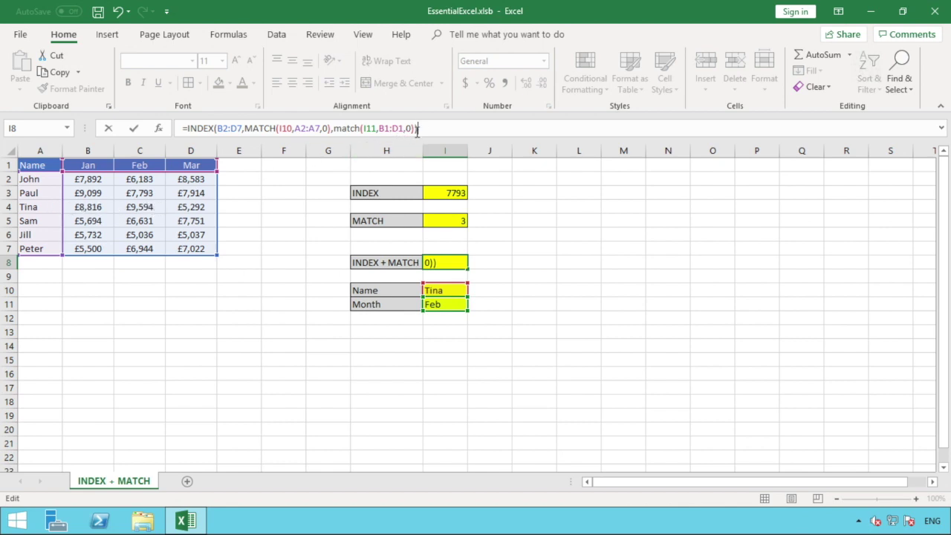
key("Return")
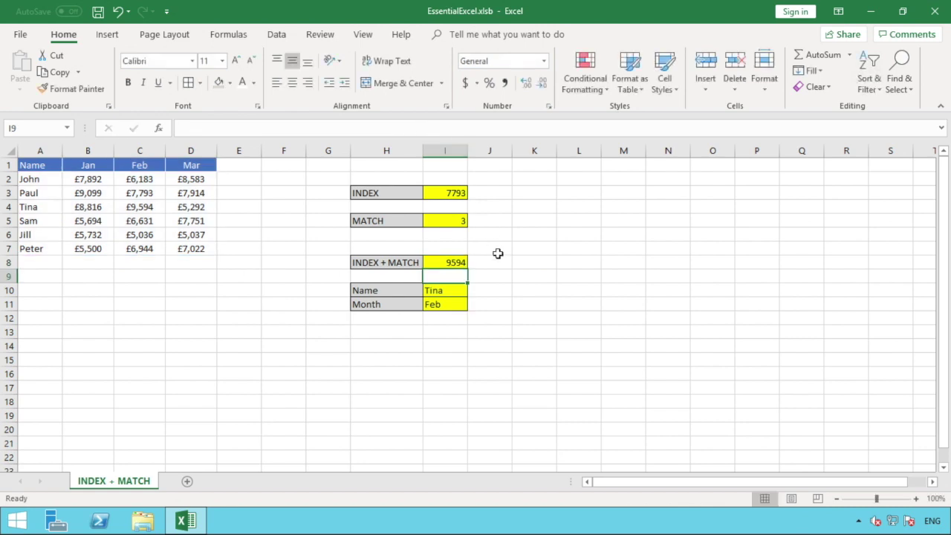
left_click(461, 263)
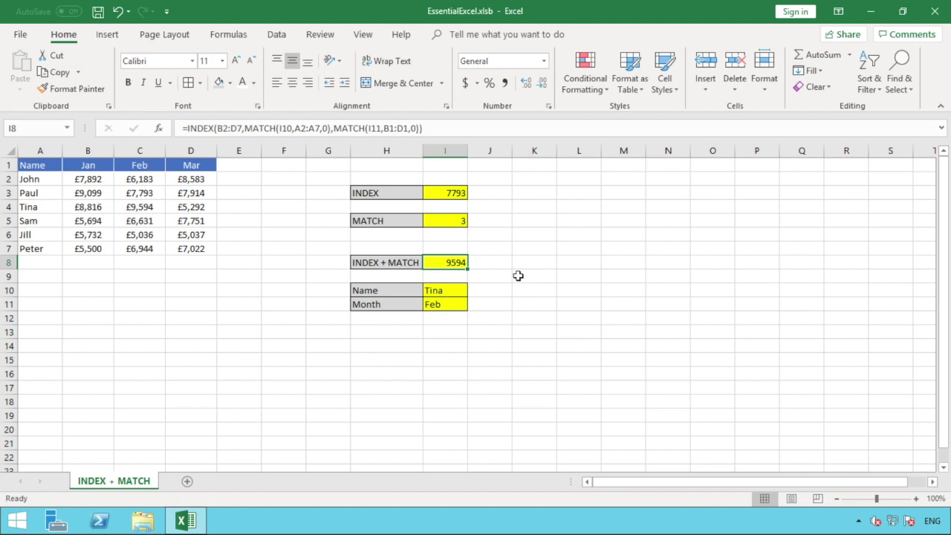
Change the lookup name in I10 to the first name shown in A5 and check the I8 result against C5.
left_click(442, 288)
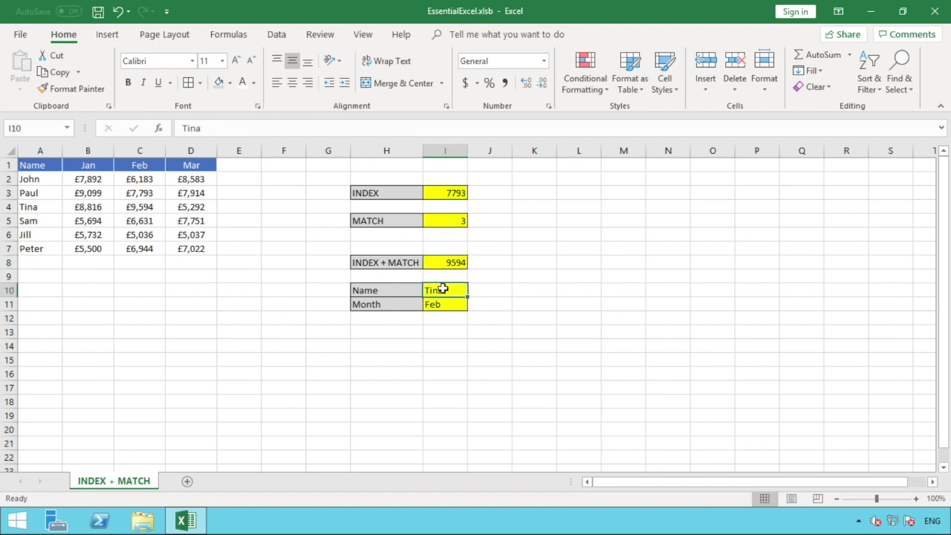
type("Same")
key("Return")
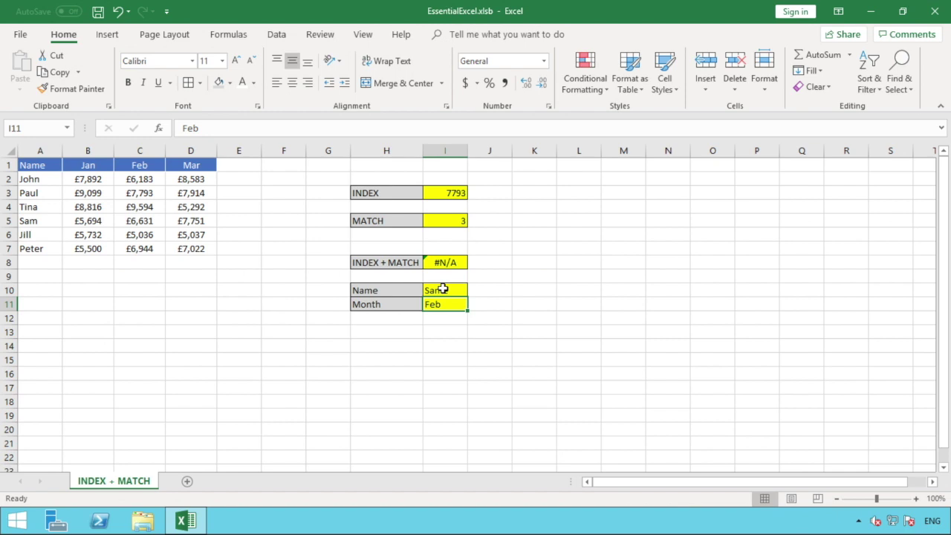
left_click(442, 288)
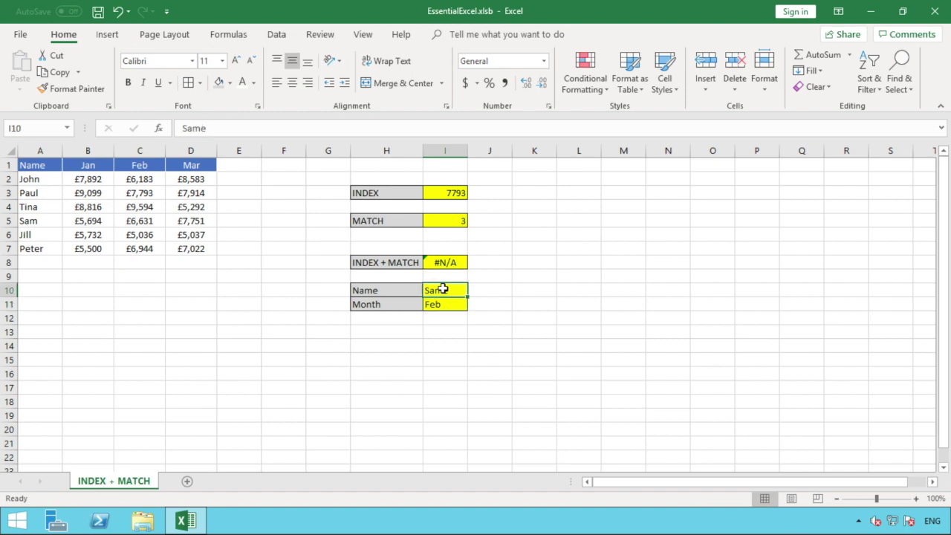
left_click(447, 267)
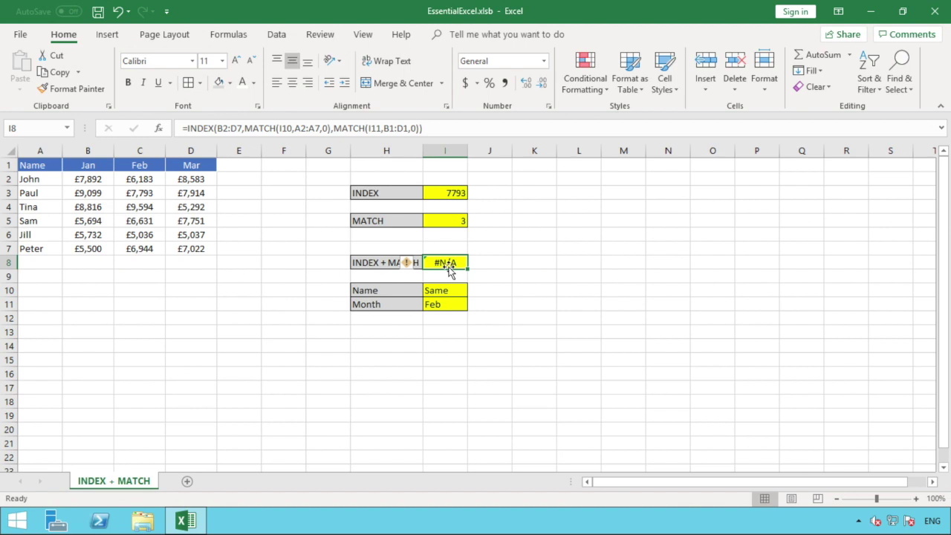
left_click(452, 290)
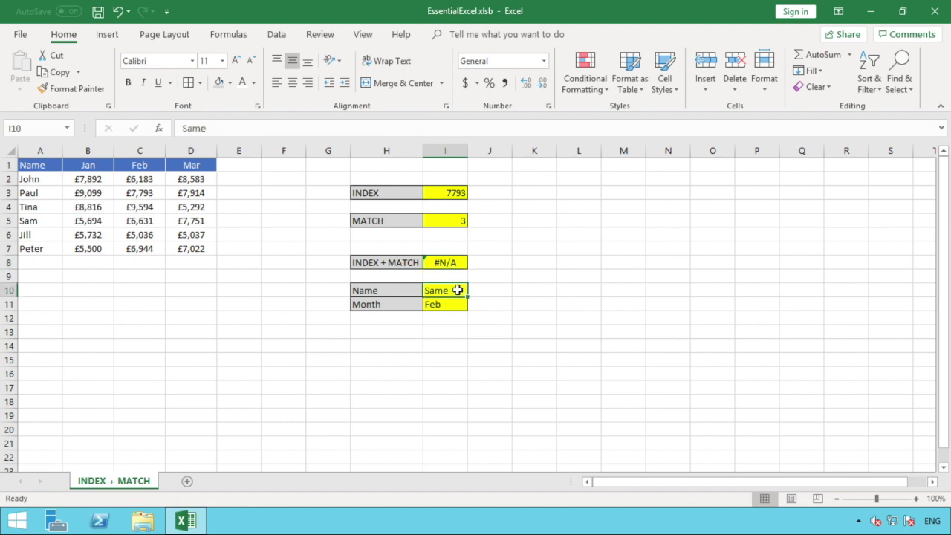
double_click(458, 290)
key("BackSpace")
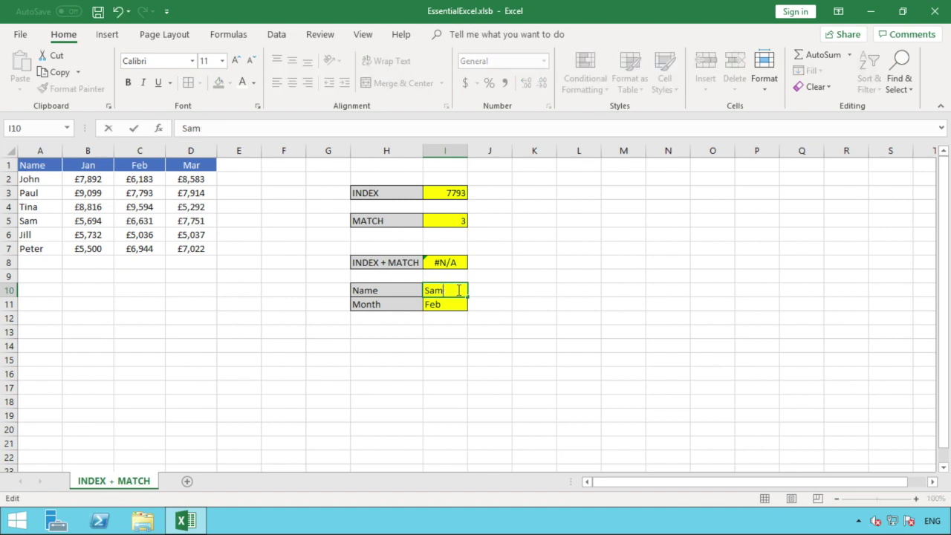
key("Return")
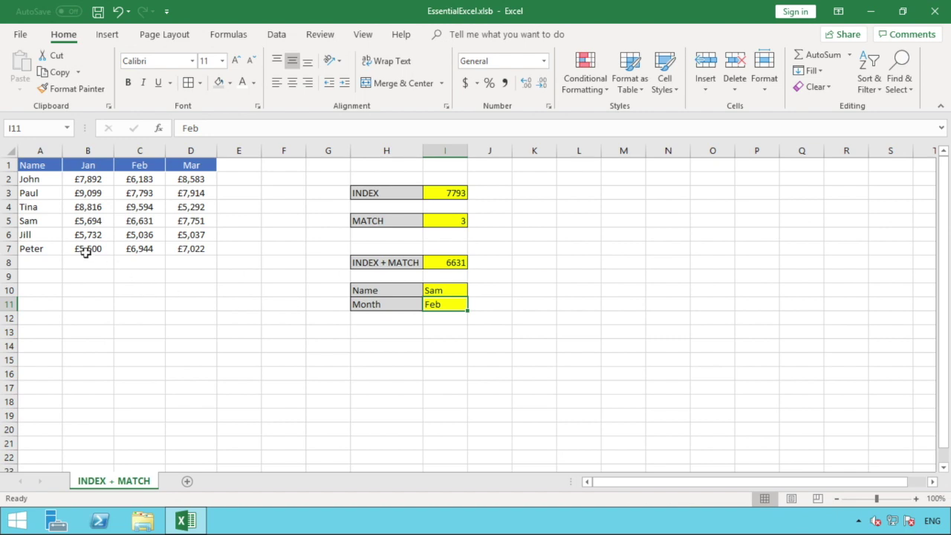
left_click(148, 220)
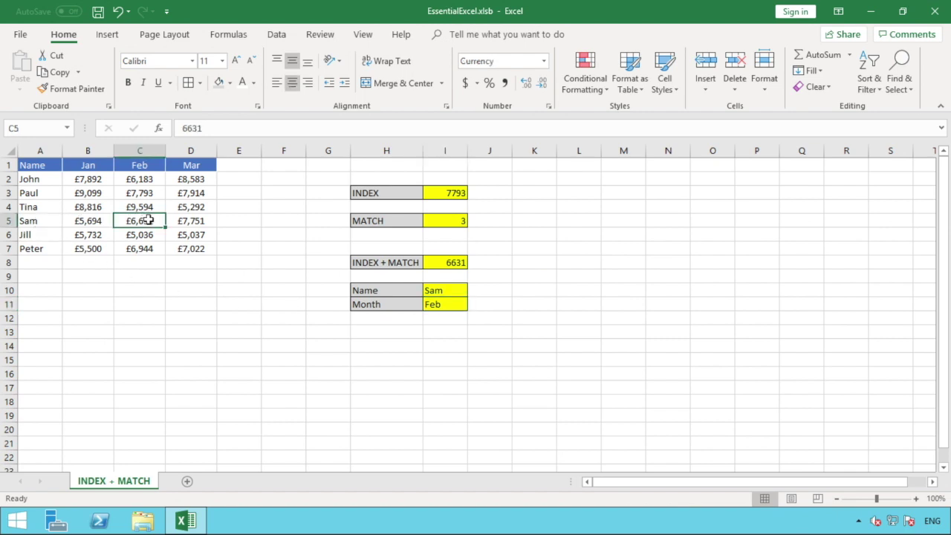
Change the lookup month in I11 to Mar.
left_click(442, 304)
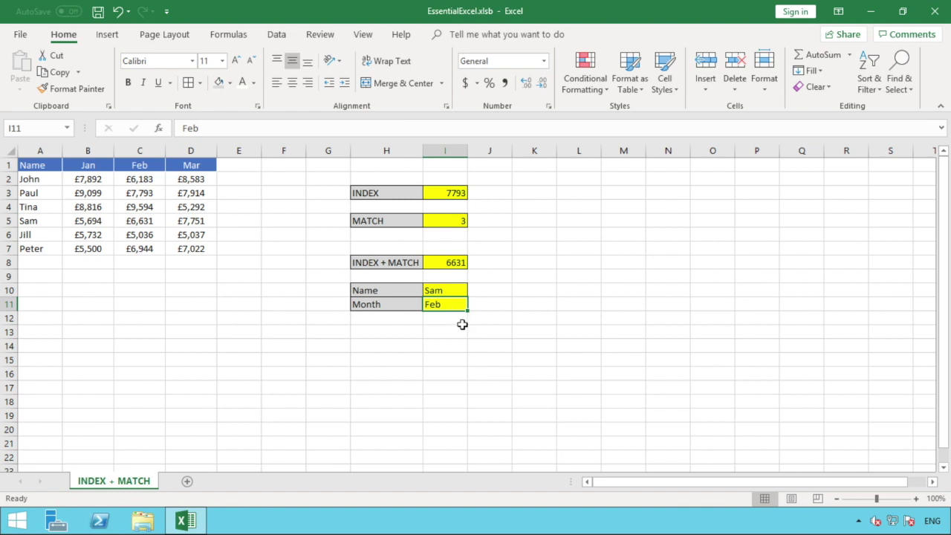
type("Mar")
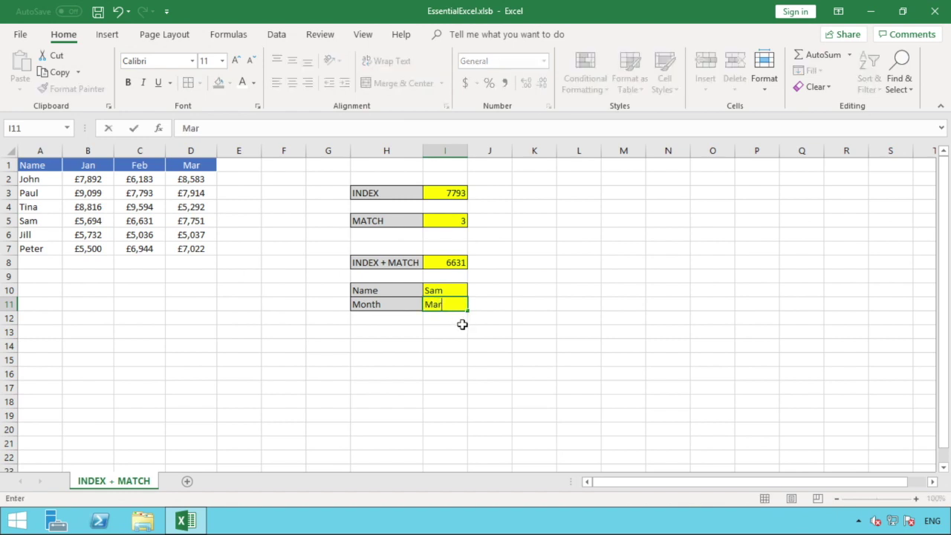
key("Return")
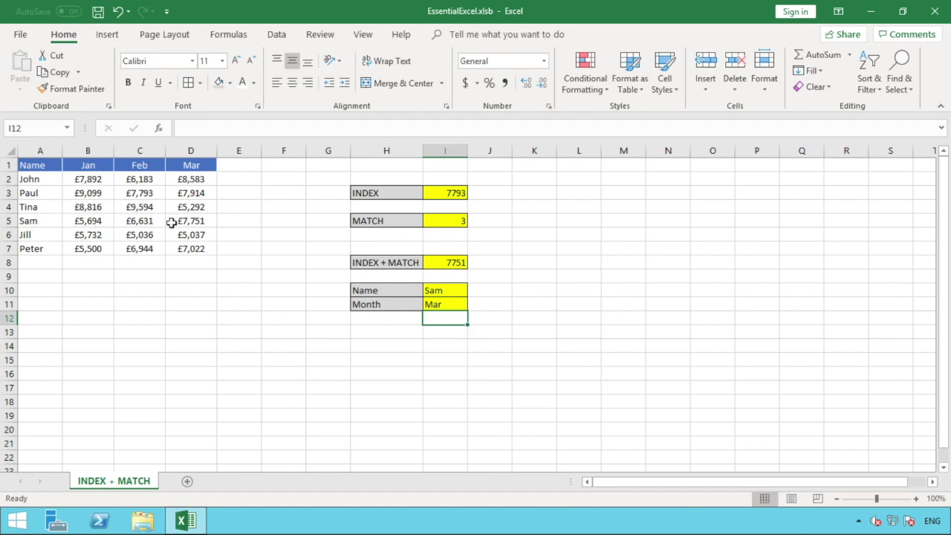
Replace the second MATCH in the I8 formula with column number 1, giving =INDEX(B2:D7,MATCH(I10,A2:A7,0),1), and reselect the cell to review it.
left_click(454, 260)
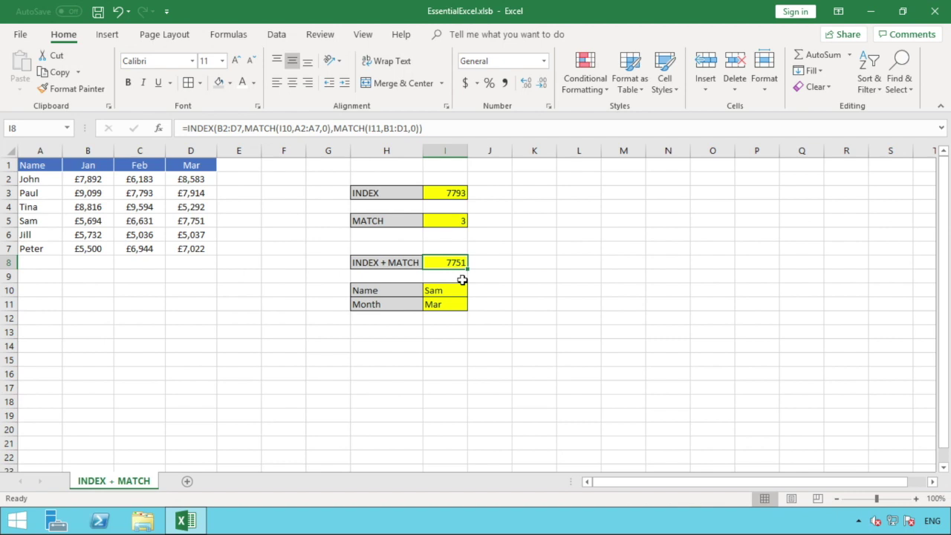
left_click(334, 128)
left_click_drag(335, 129, 419, 130)
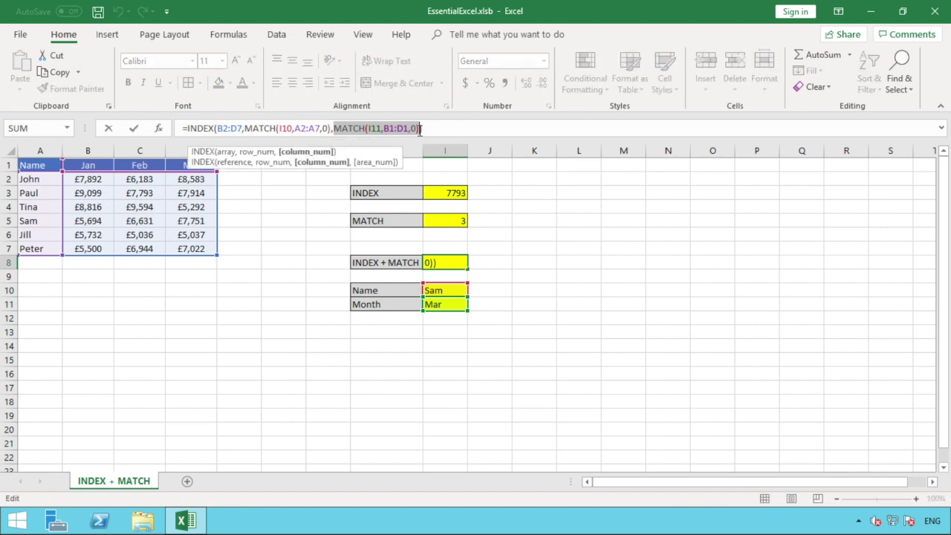
type("1")
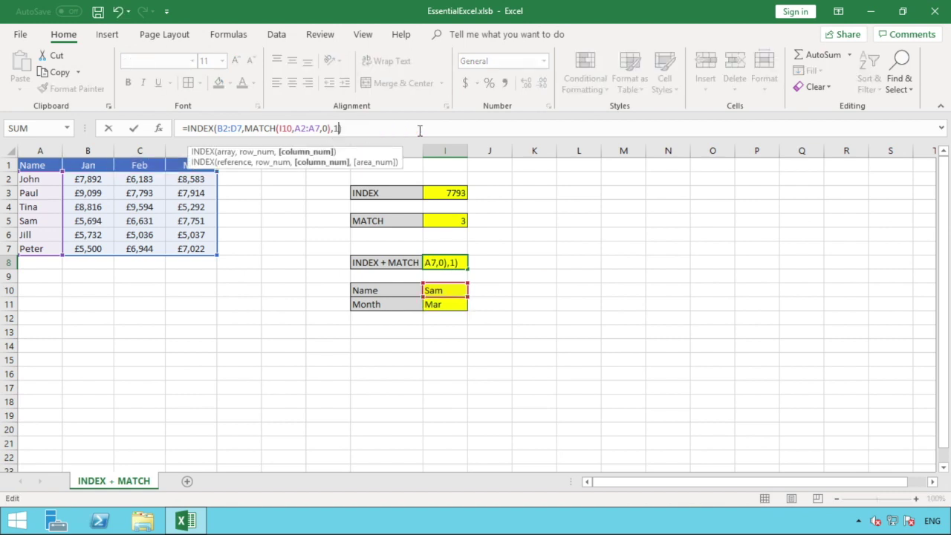
key("Return")
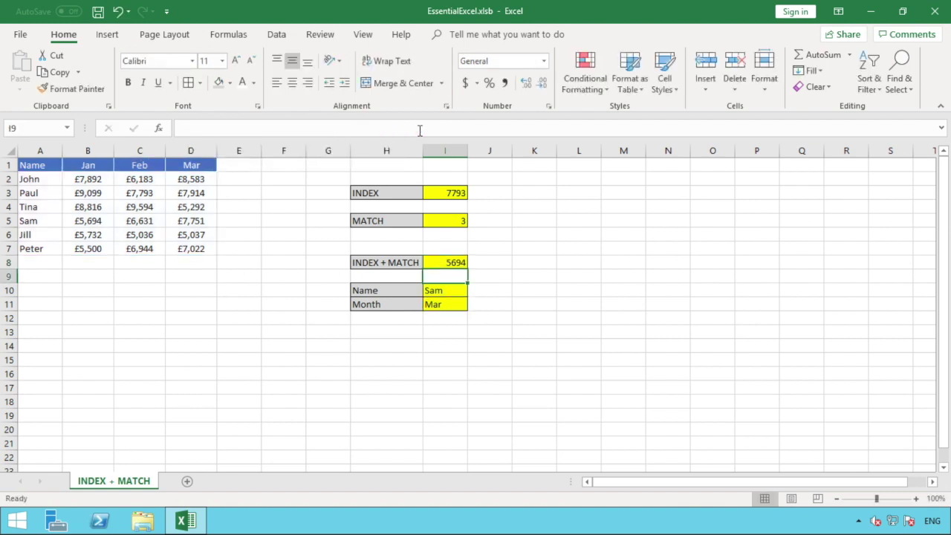
left_click(455, 261)
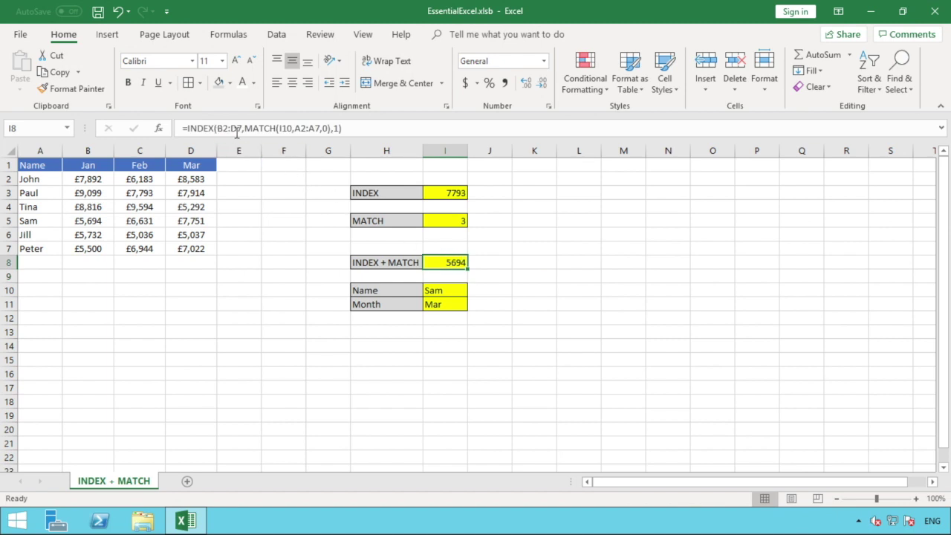